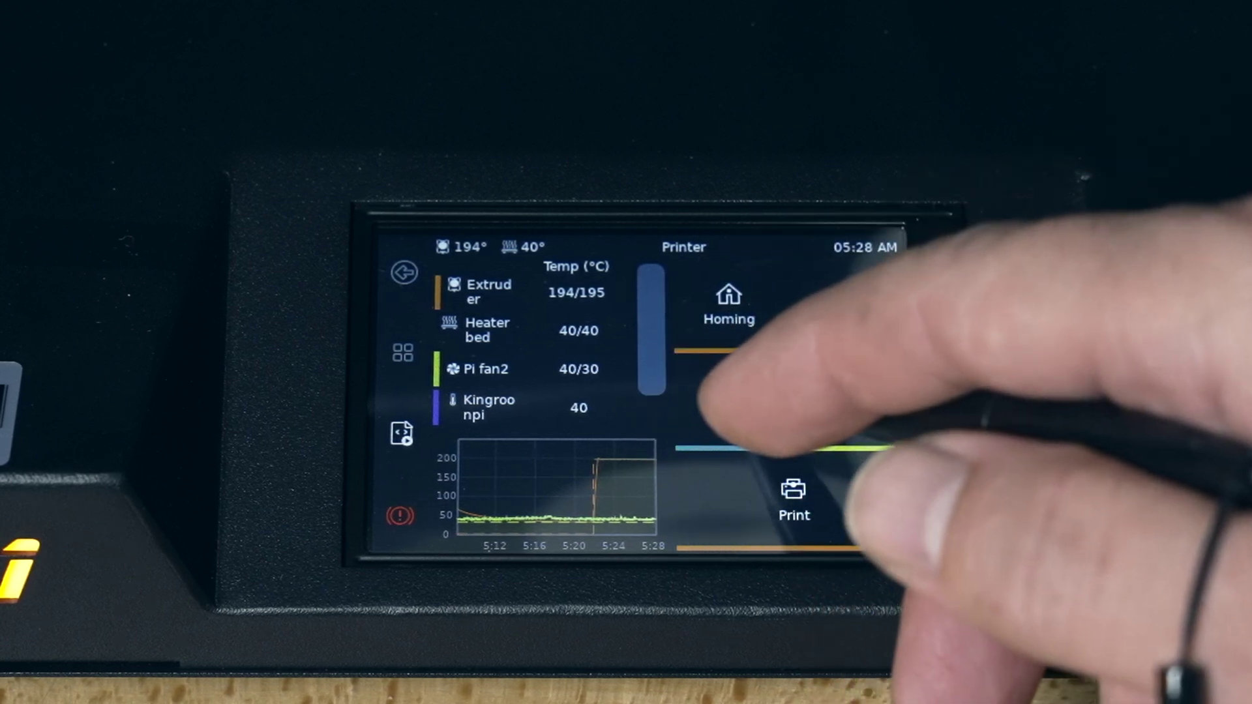
# Tap Print in the KlipperScreen Printer menu to list the printable files.
pyautogui.click(847, 297)
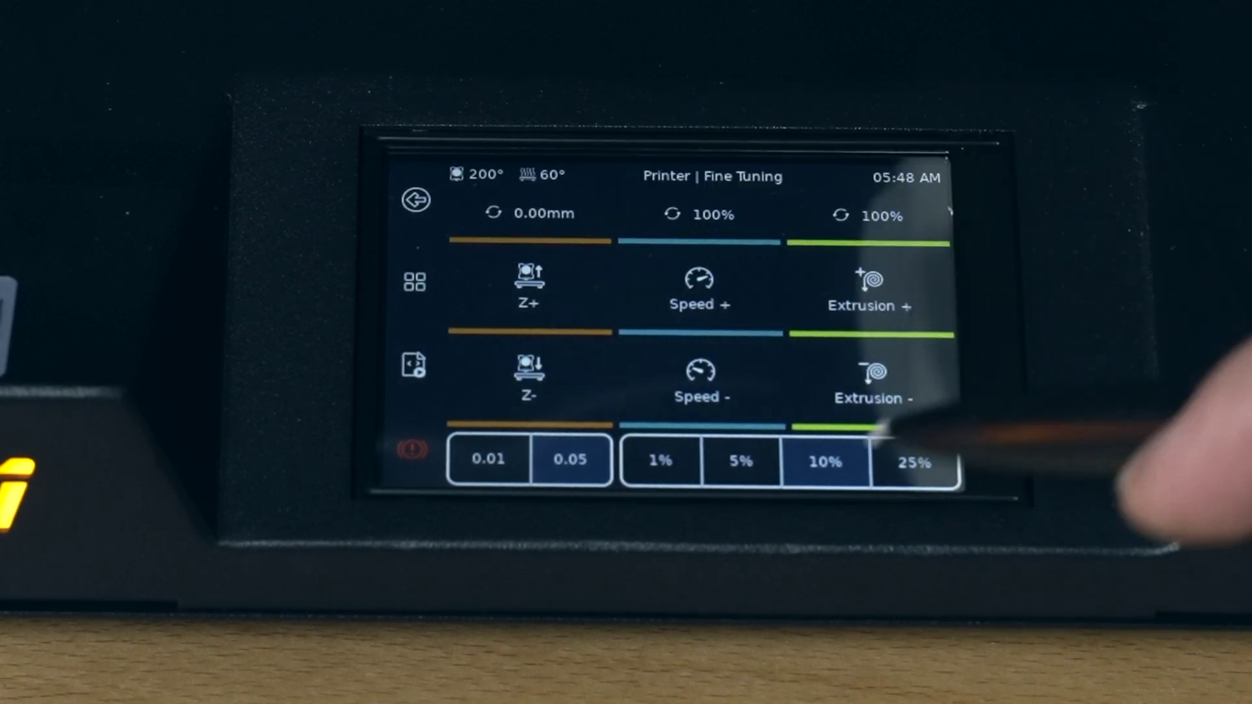
# Leave Fine Tuning, view the Print Control options, then return to the running print's status.
pyautogui.click(415, 199)
pyautogui.click(894, 444)
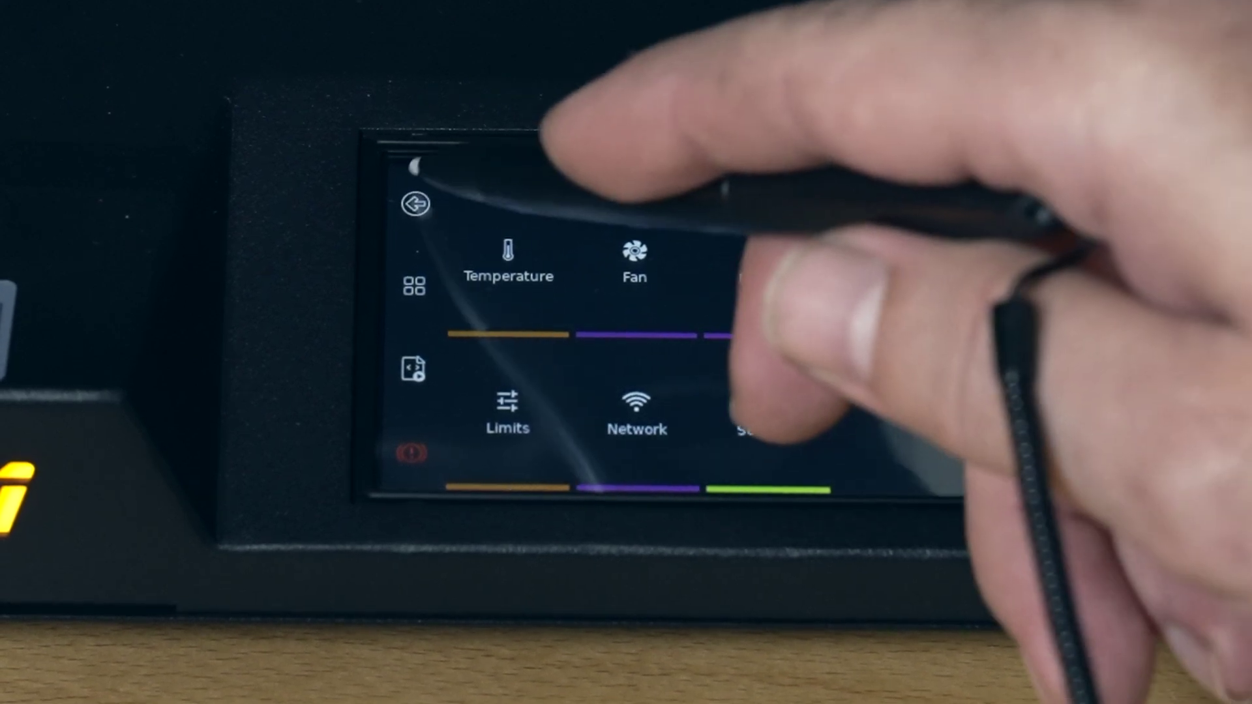
pyautogui.click(415, 203)
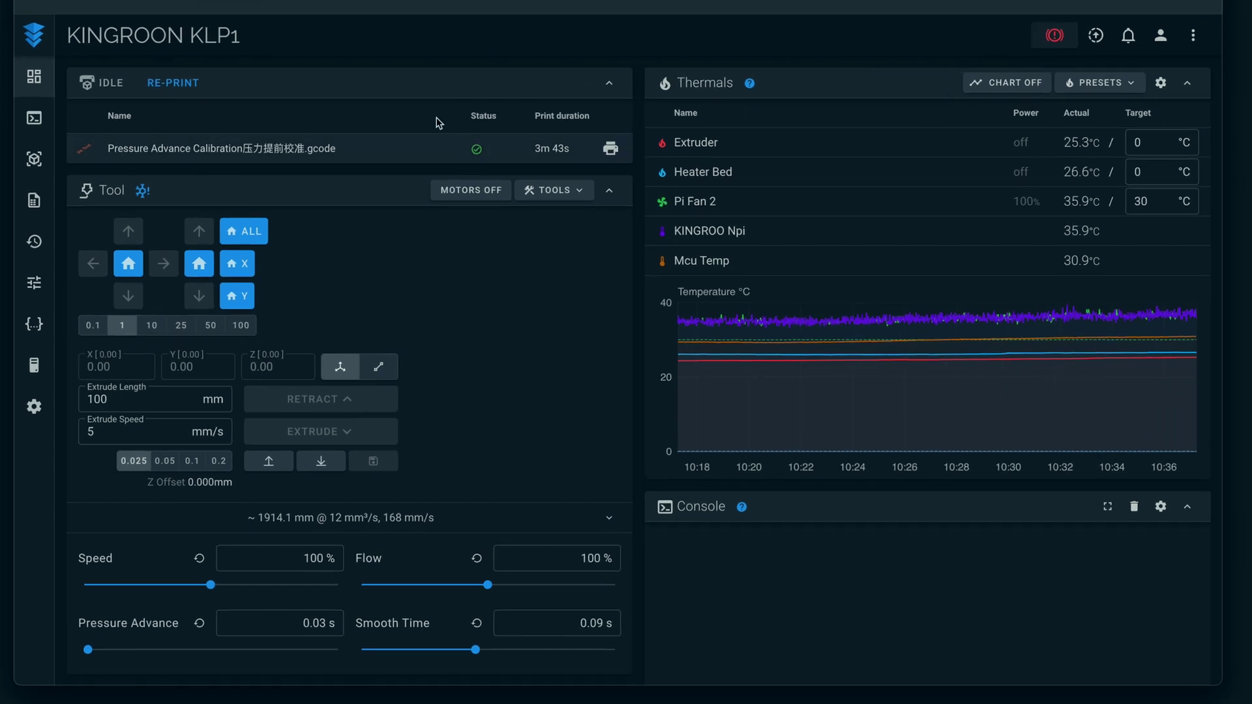
# Scroll down to the Gcode Preview panel and load the calibration cube gcode into it.
pyautogui.scroll(-8, 457, 361)
pyautogui.scroll(8, 459, 317)
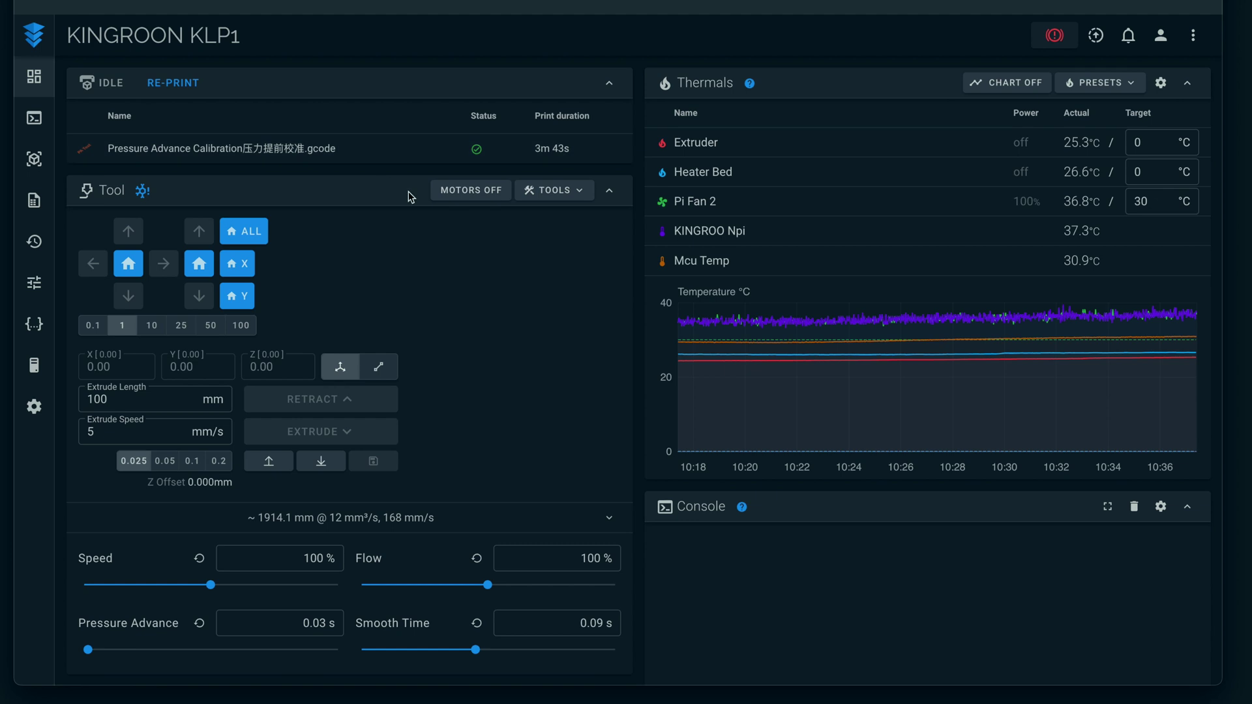
pyautogui.scroll(-2, 428, 327)
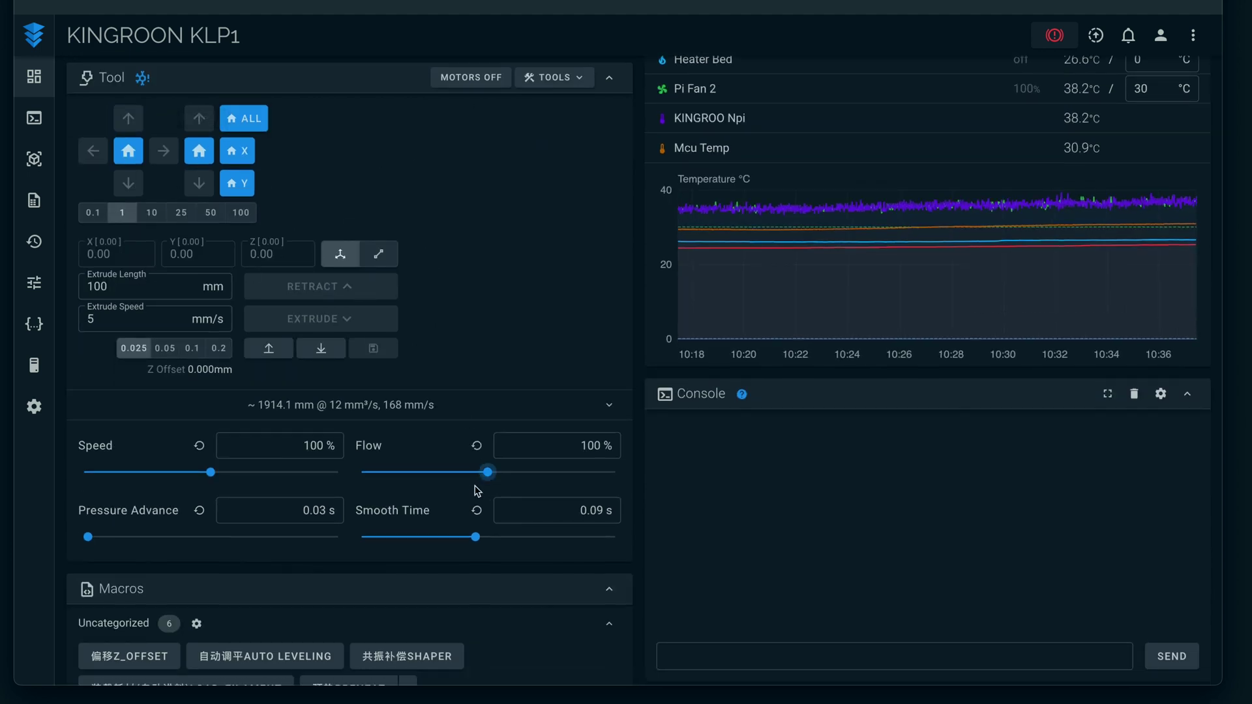
pyautogui.scroll(-2, 476, 490)
pyautogui.scroll(1, 510, 331)
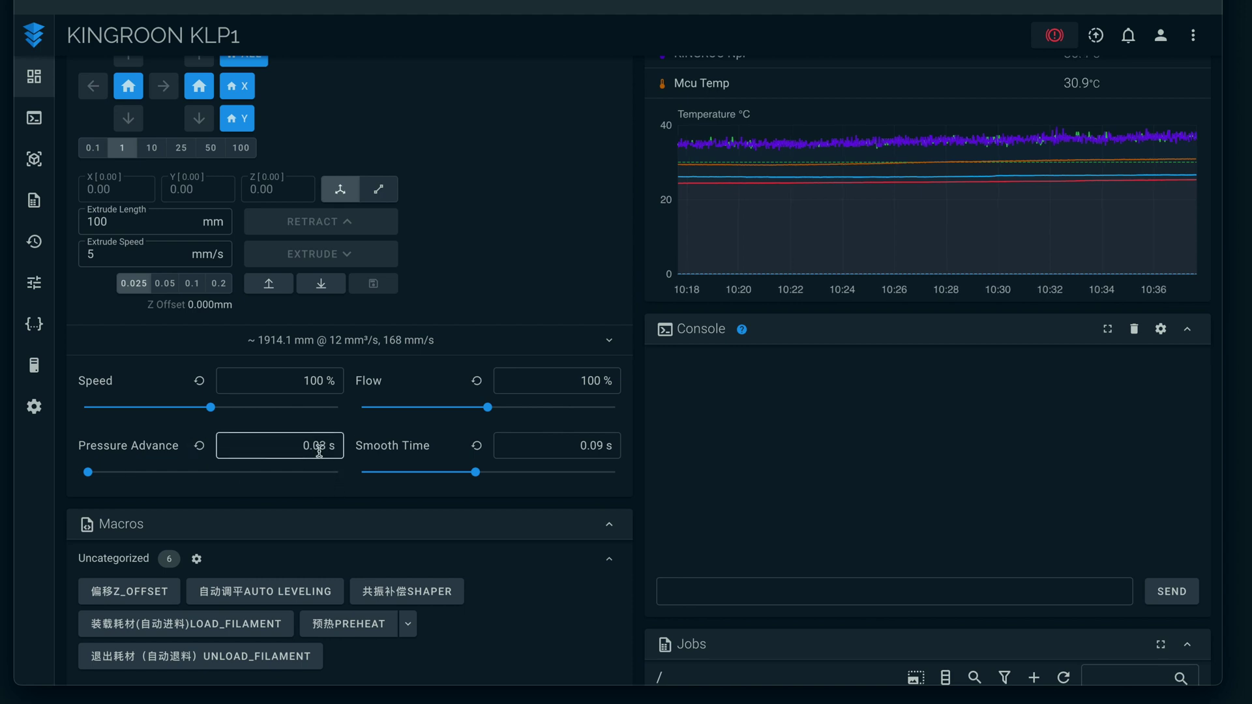
pyautogui.scroll(-2, 627, 318)
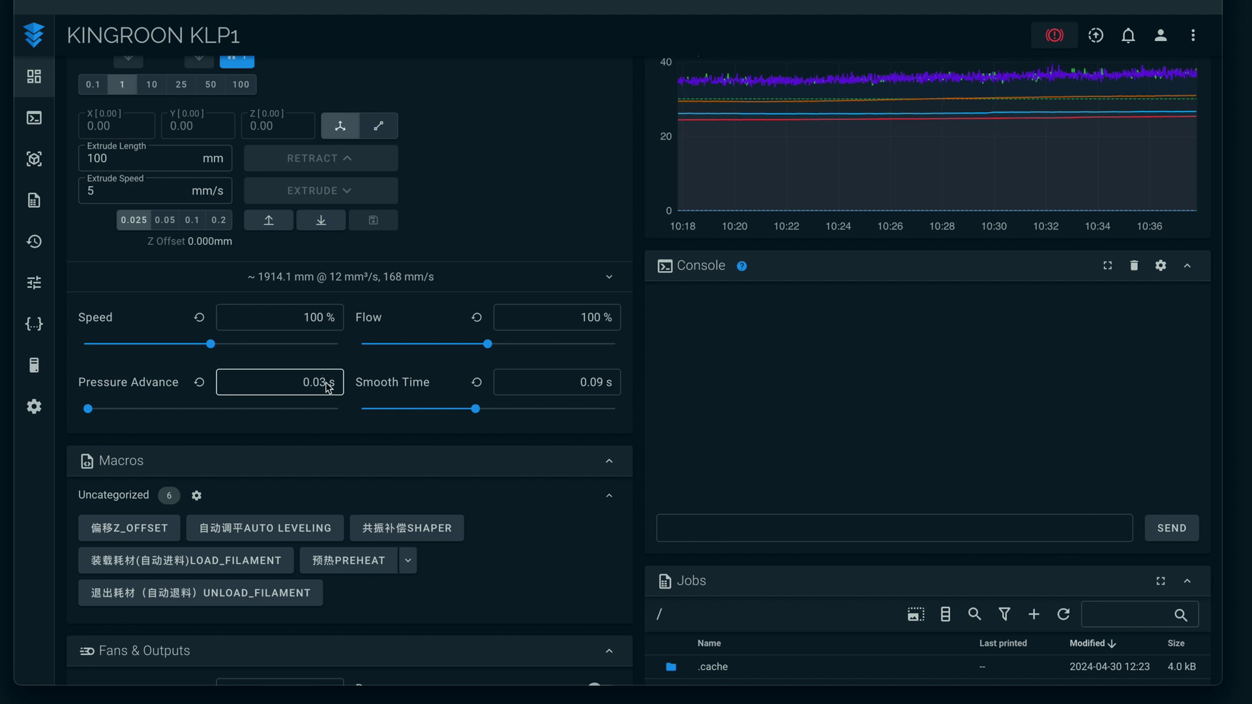
pyautogui.scroll(5, 391, 339)
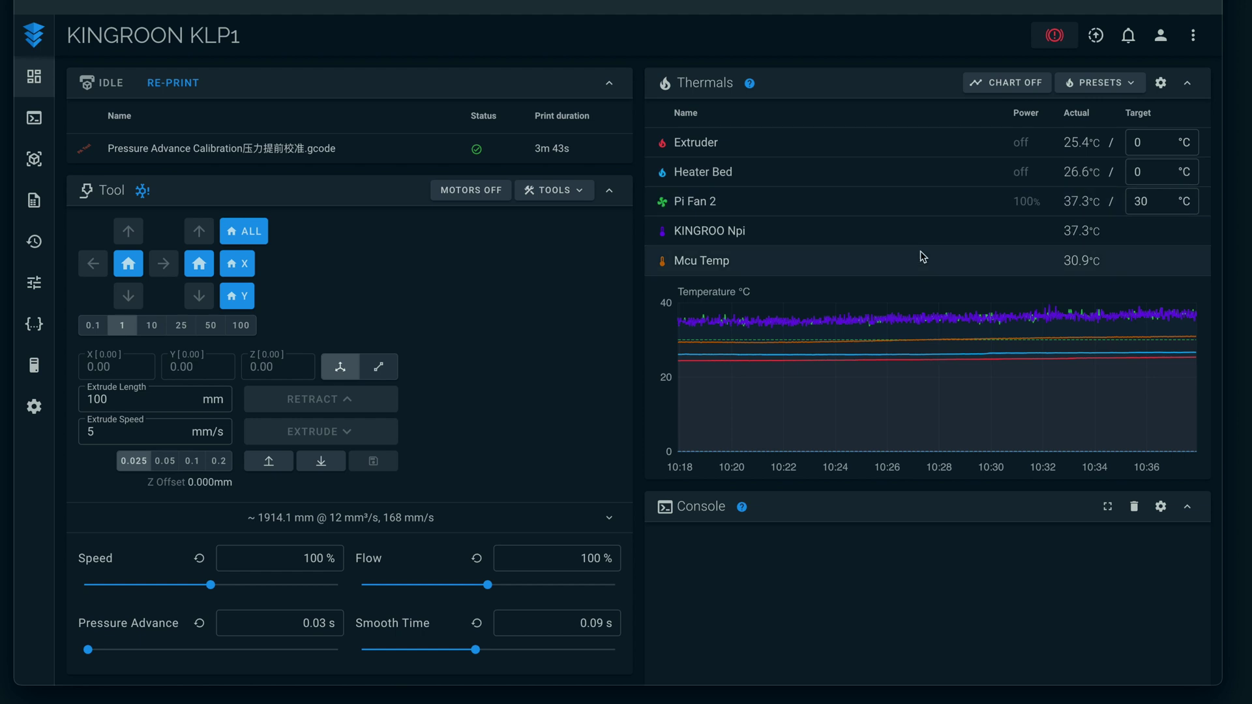
pyautogui.scroll(-1, 857, 231)
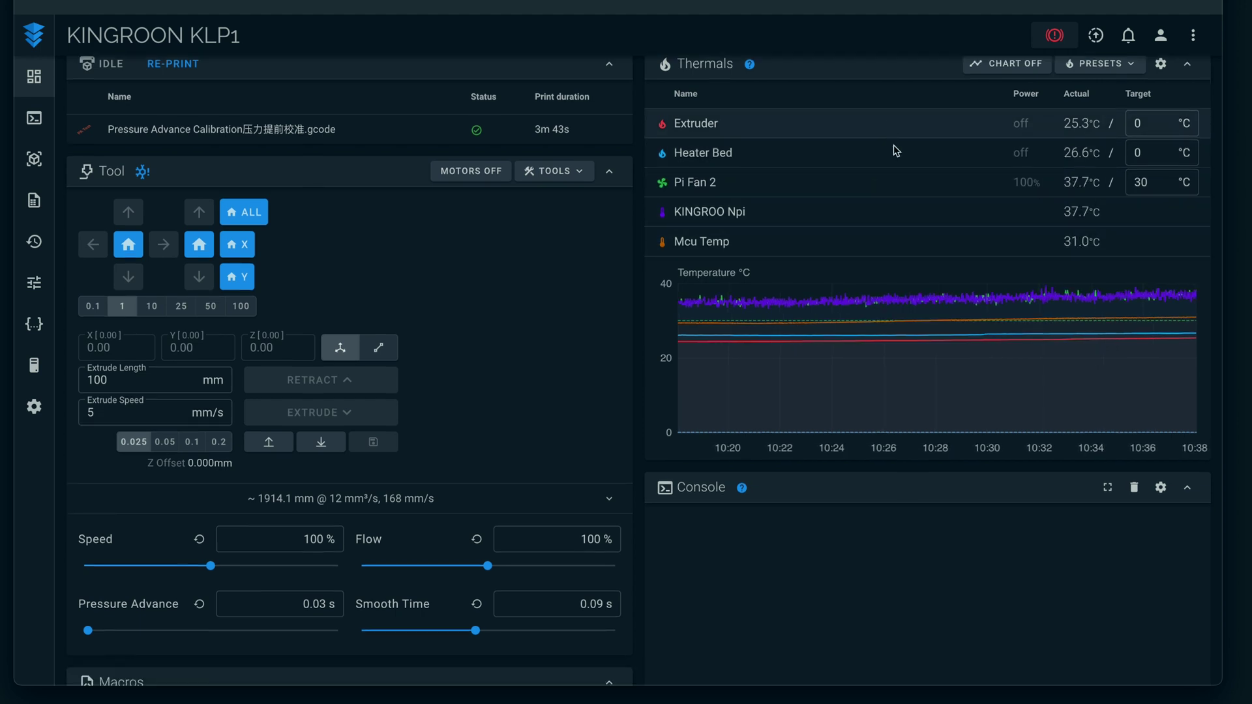
pyautogui.scroll(-9, 227, 213)
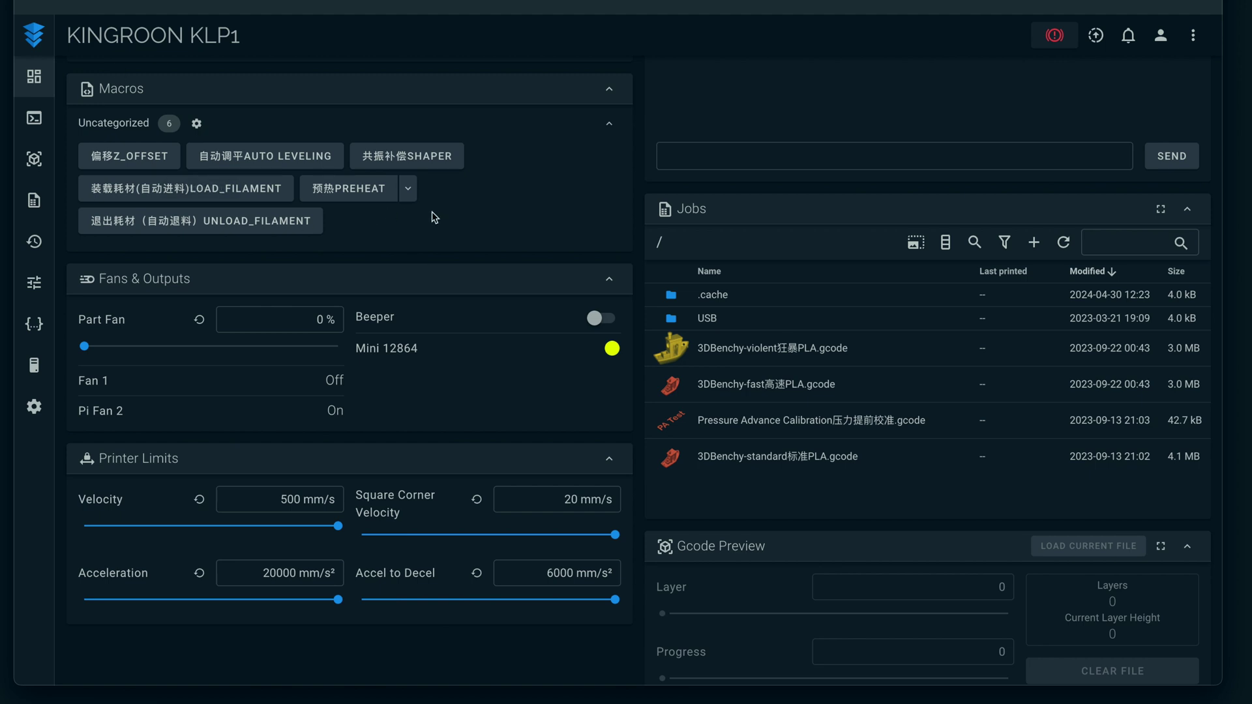
pyautogui.scroll(-1, 588, 296)
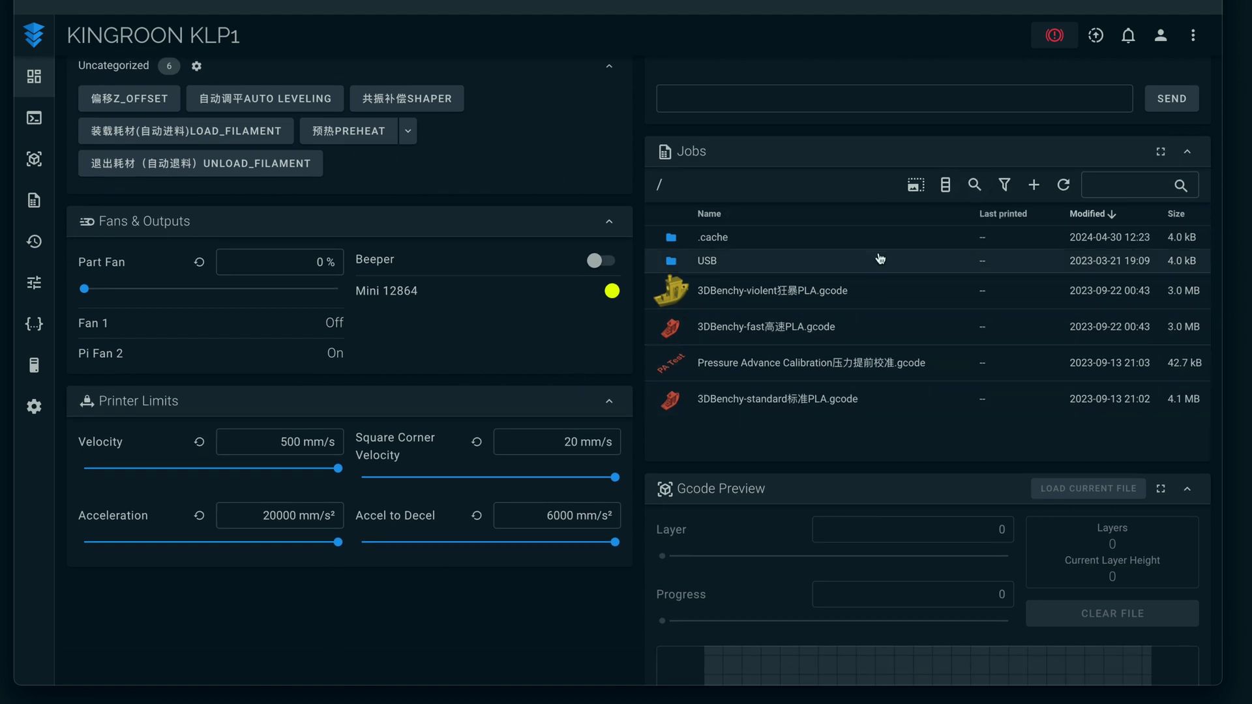
pyautogui.scroll(-3, 722, 436)
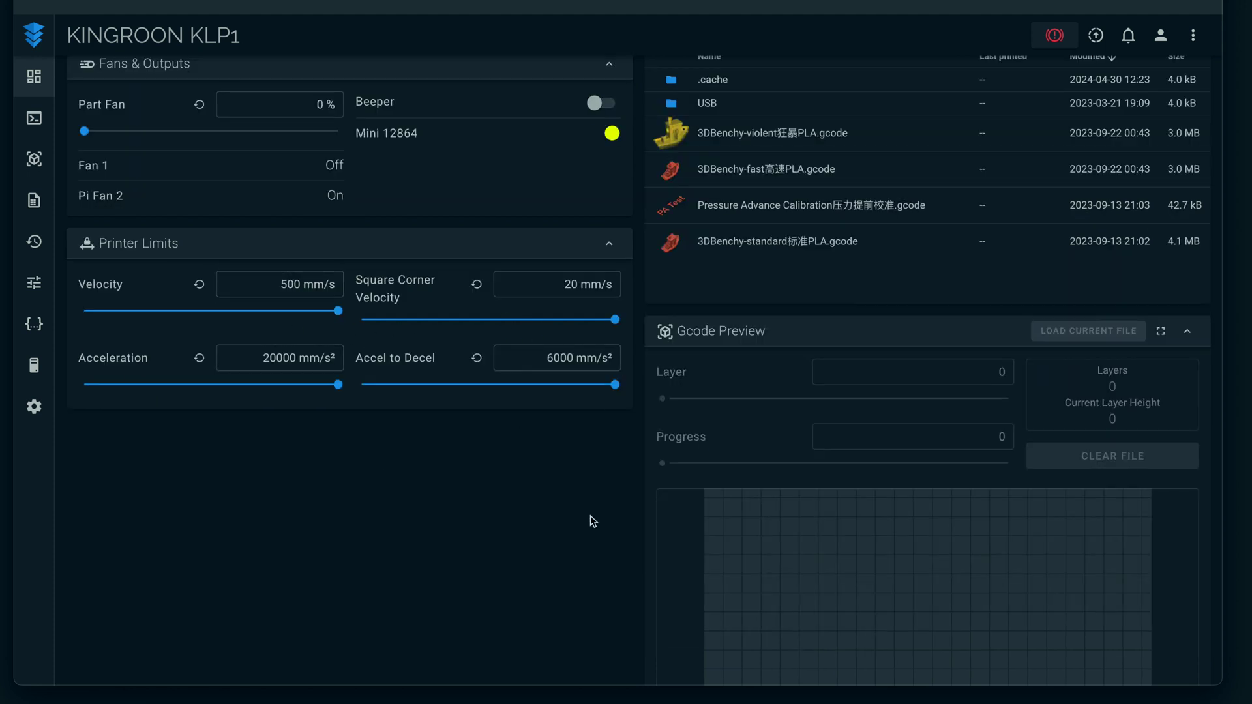
pyautogui.scroll(-5, 1196, 410)
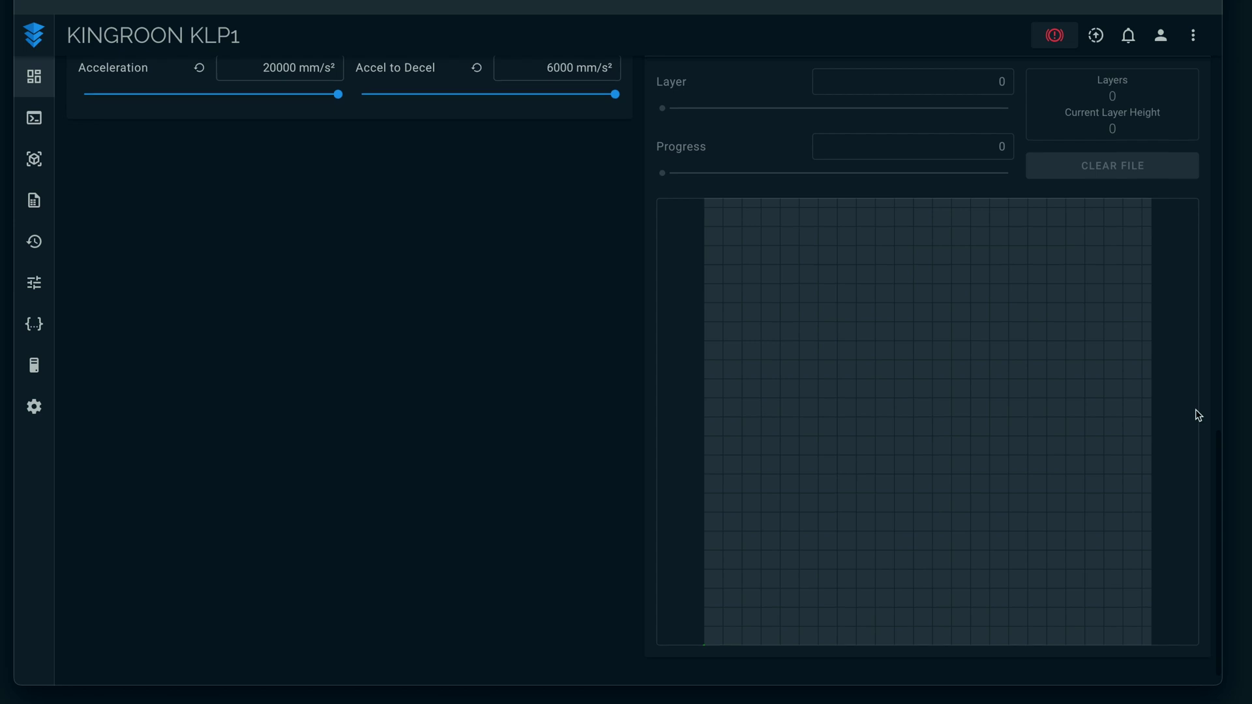
pyautogui.moveTo(1196, 413); pyautogui.dragTo(1020, 334)
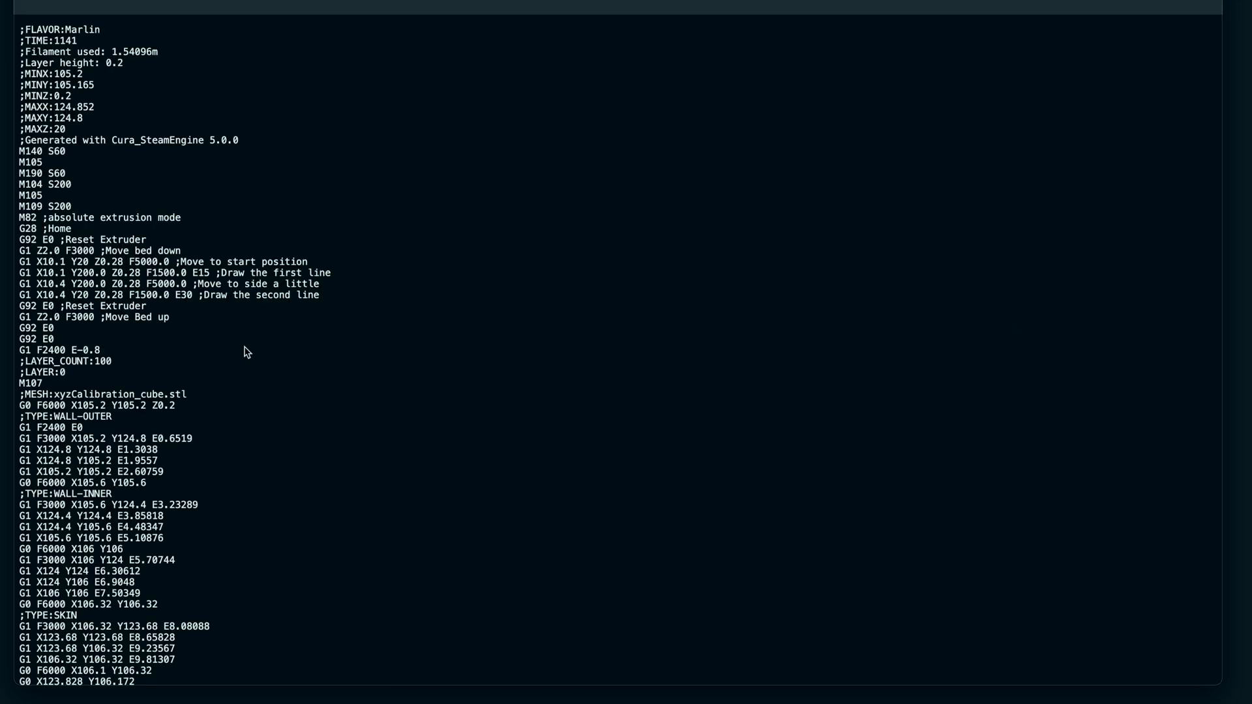
pyautogui.scroll(-1, 247, 352)
pyautogui.scroll(-20, 138, 348)
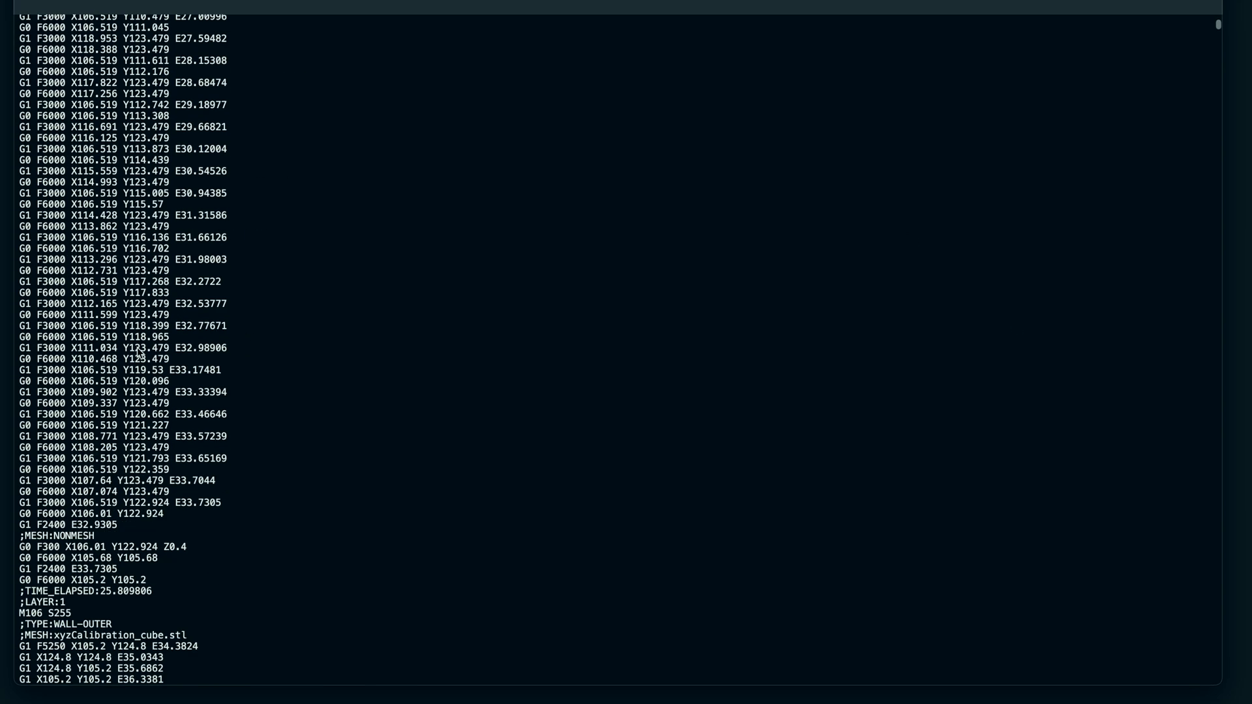
pyautogui.scroll(-20, 137, 348)
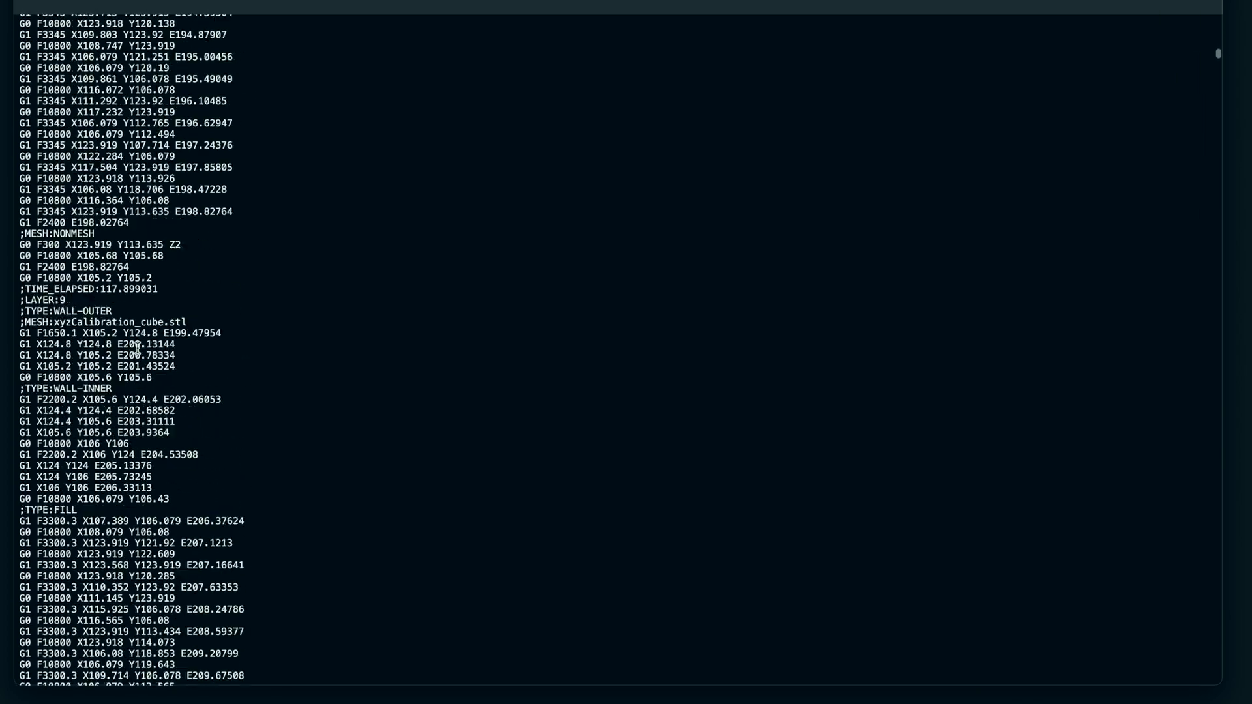
pyautogui.scroll(-20, 138, 348)
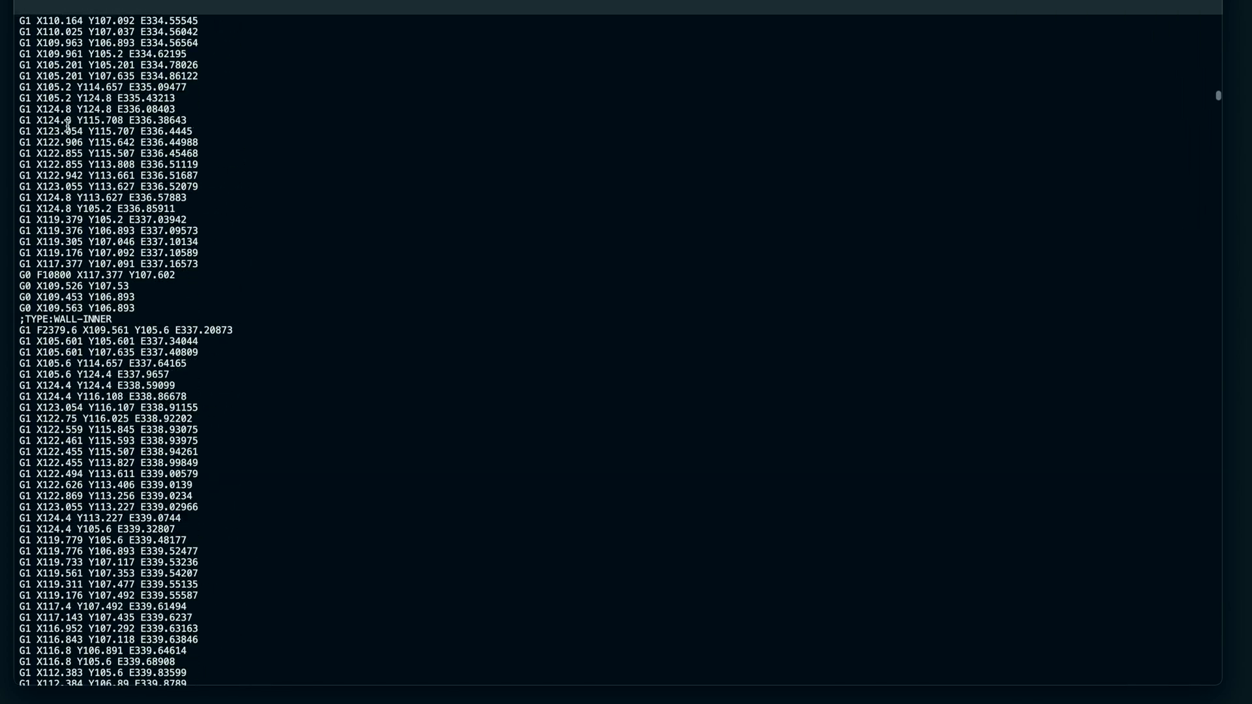
pyautogui.hotkey('alt', 'Left')
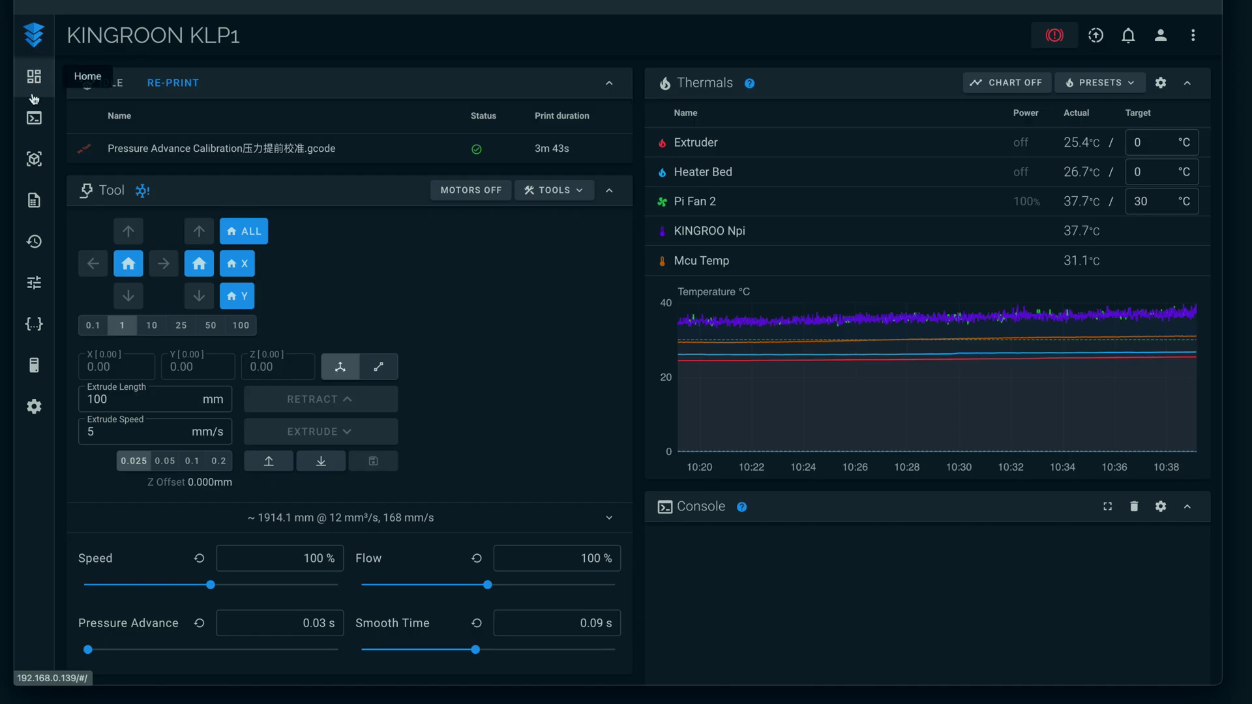
pyautogui.click(35, 118)
# Step through the Gcode preview, Jobs, History and Tune pages to the Configuration files page.
pyautogui.click(36, 160)
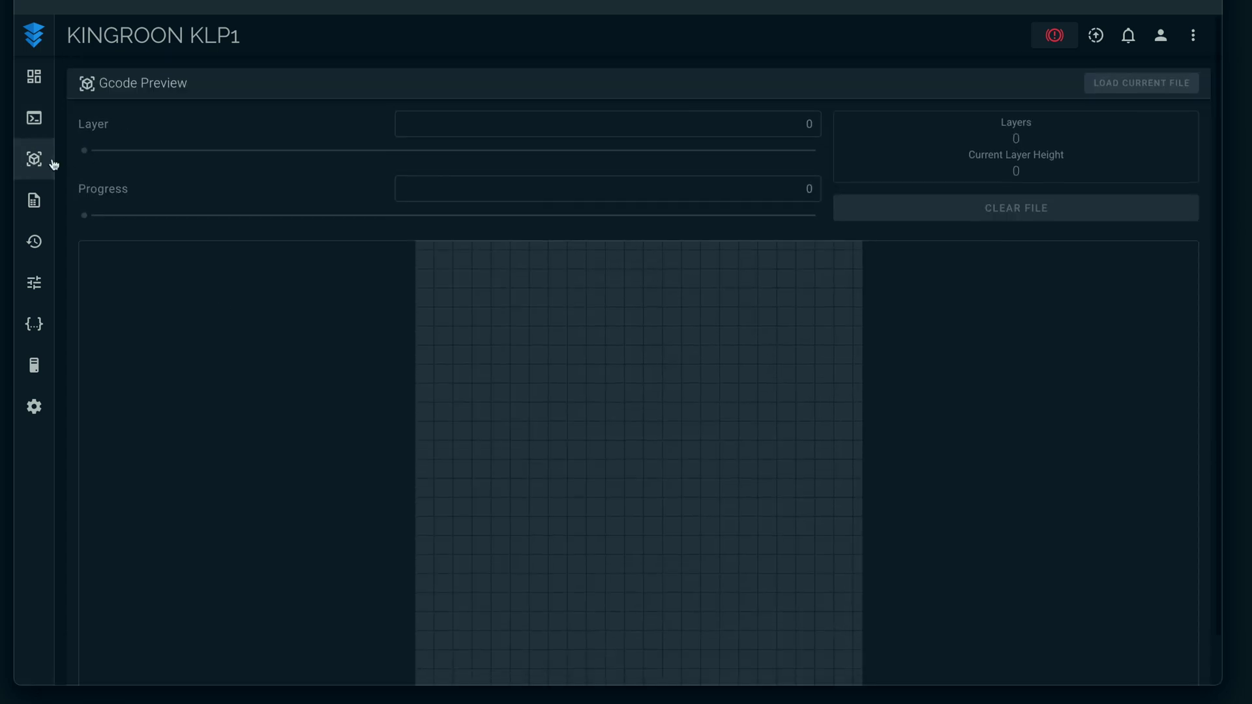
pyautogui.click(34, 201)
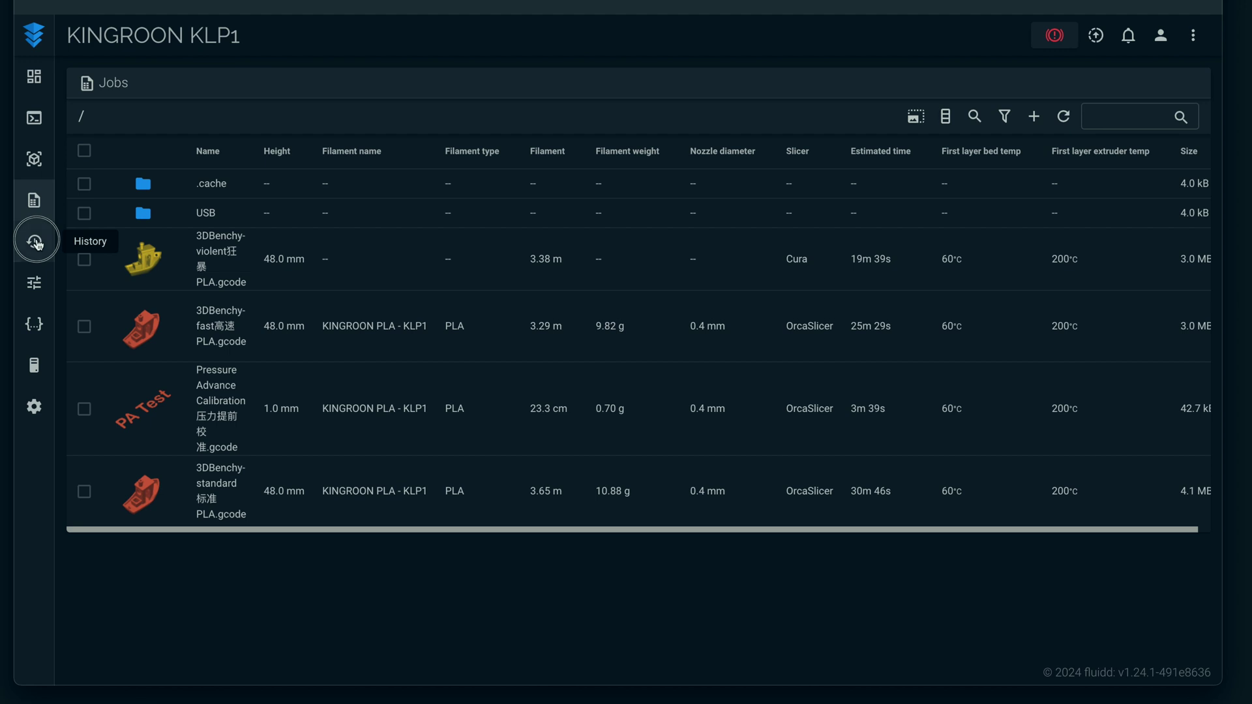
pyautogui.click(36, 242)
pyautogui.click(33, 285)
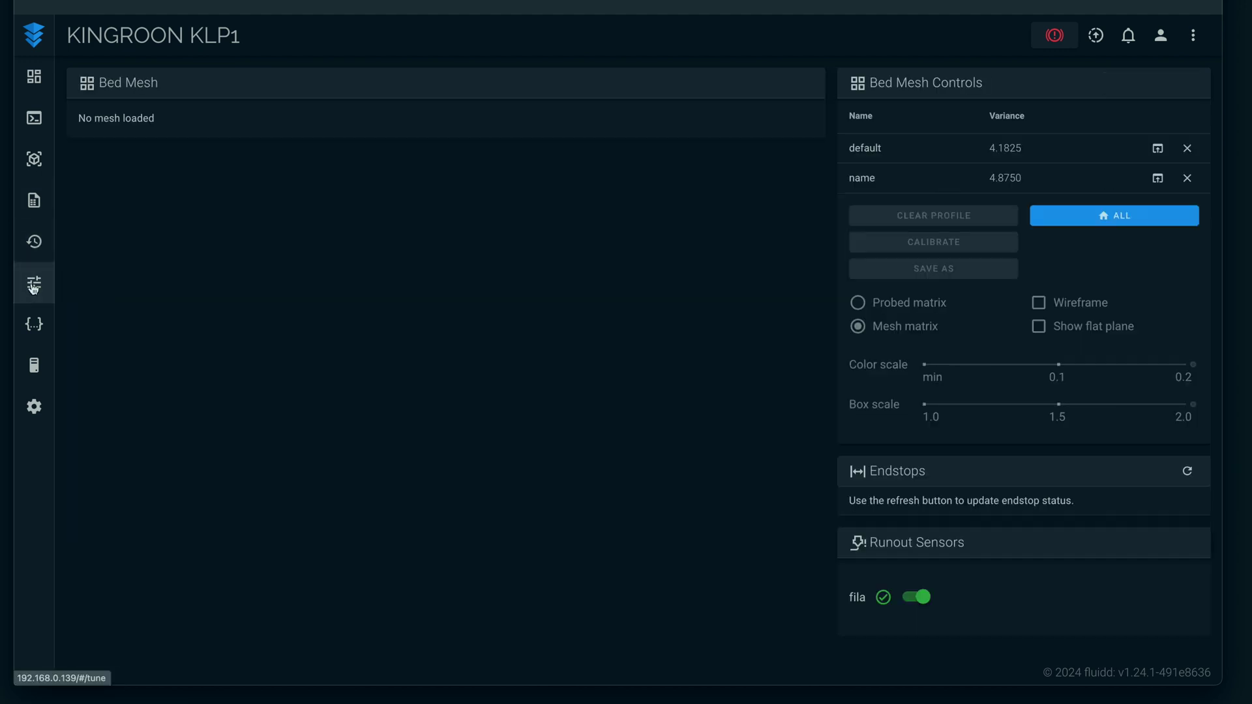
pyautogui.click(35, 327)
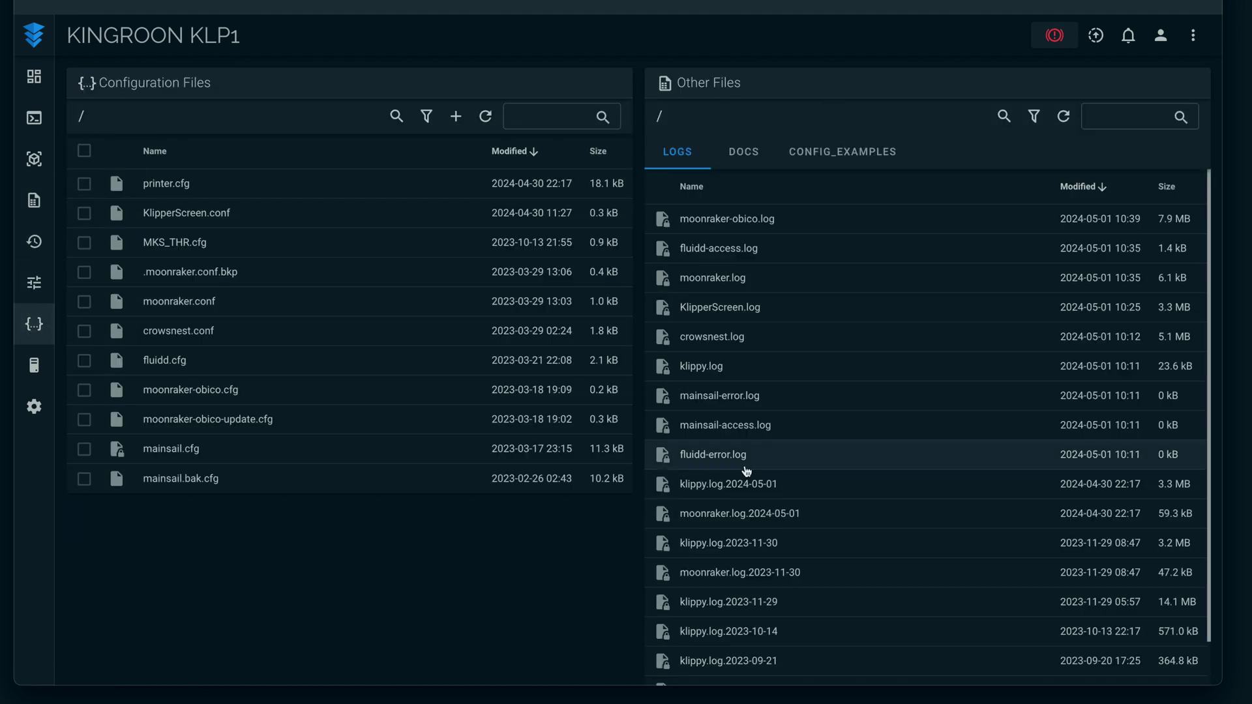
pyautogui.scroll(-1, 747, 471)
pyautogui.scroll(1, 732, 365)
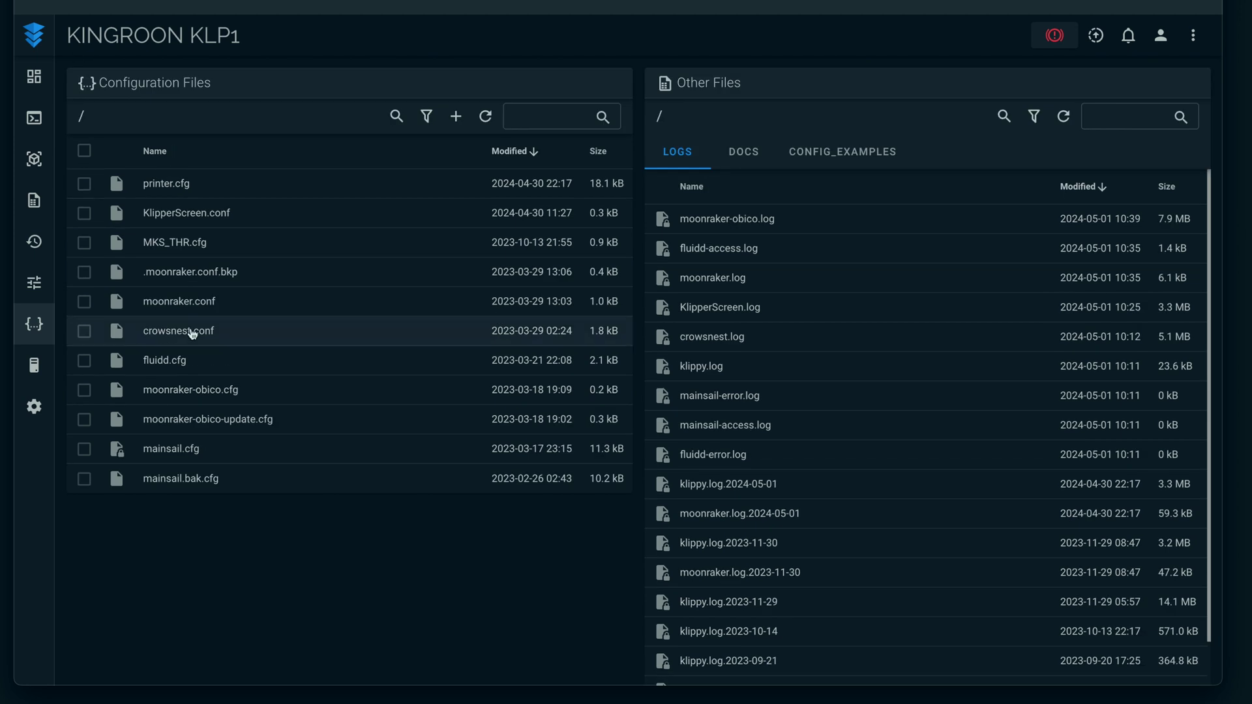
# Open printer.cfg and search the file for 'pres'.
pyautogui.click(234, 186)
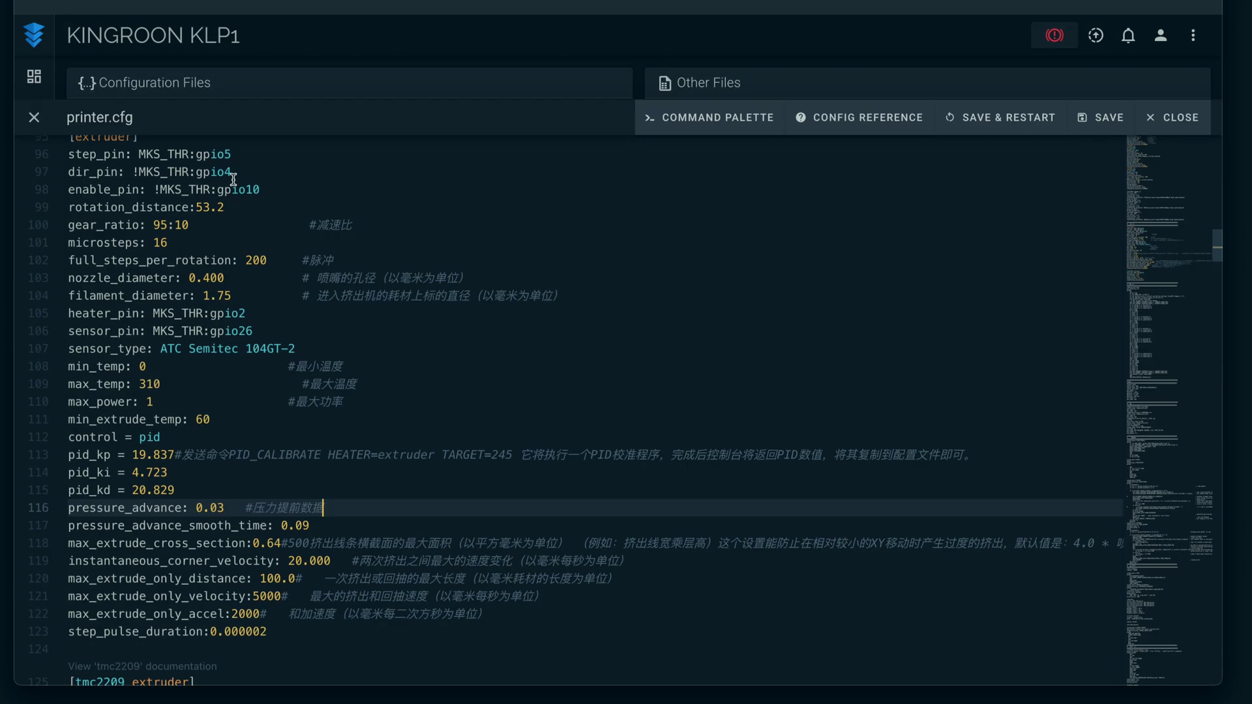
pyautogui.scroll(-20, 276, 405)
pyautogui.scroll(20, 276, 404)
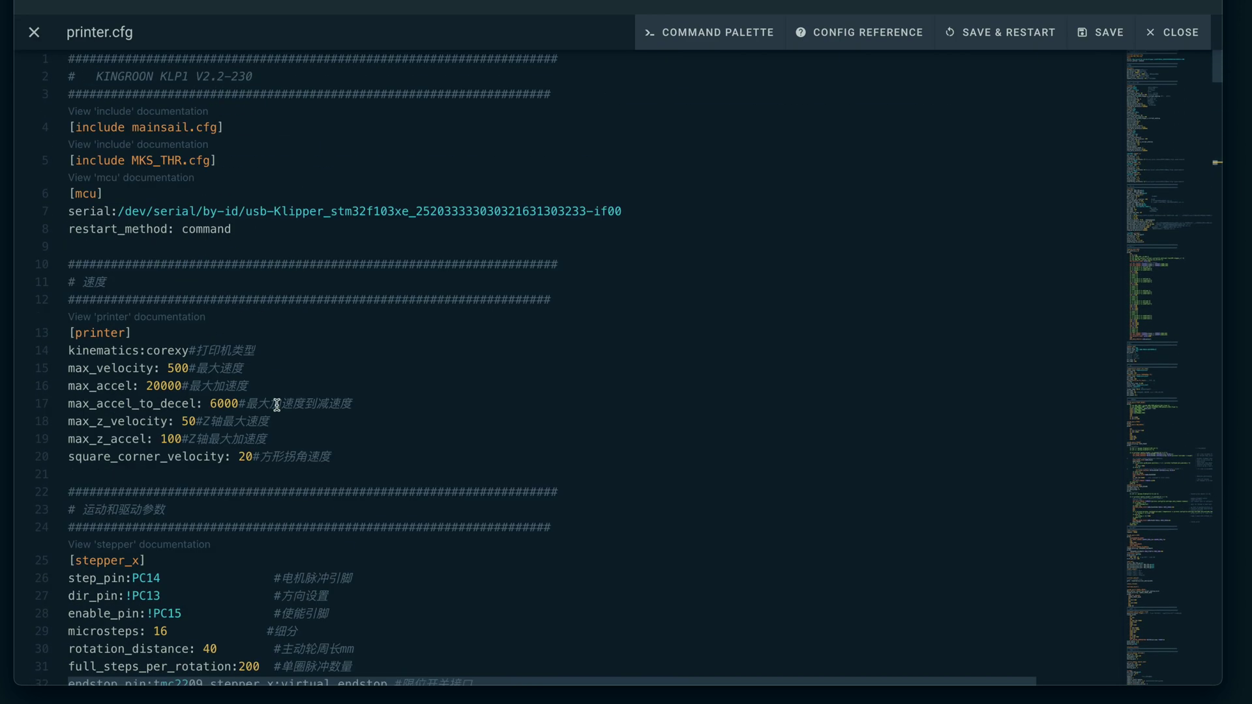
pyautogui.scroll(-8, 277, 404)
pyautogui.hotkey('ctrl', 'f')
pyautogui.click(869, 61)
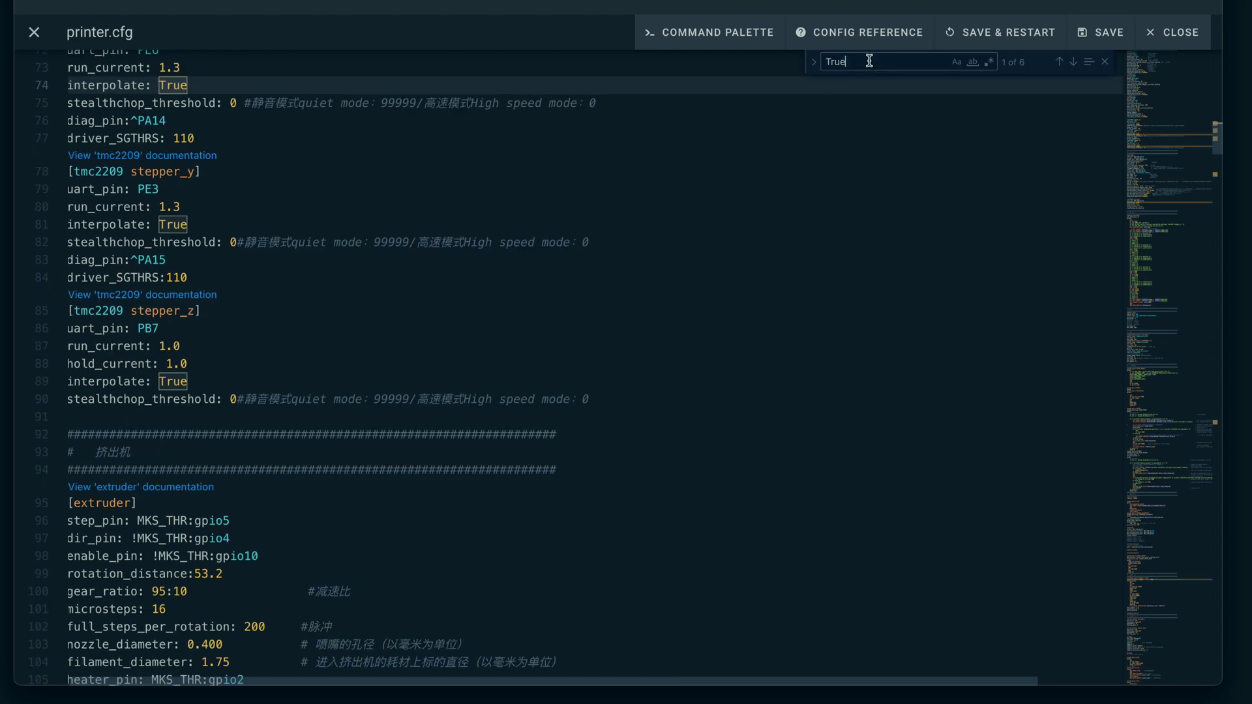
pyautogui.press('BackSpace')
pyautogui.press('BackSpace')
pyautogui.press('BackSpace')
pyautogui.press('BackSpace')
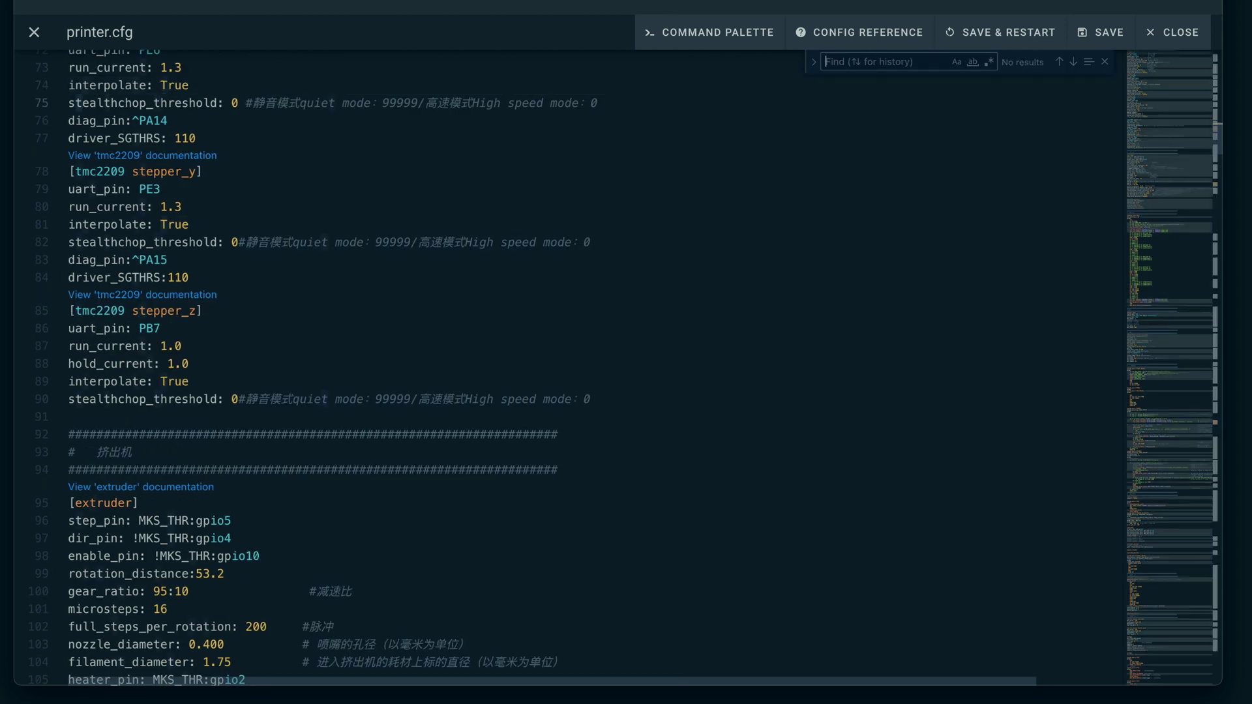
pyautogui.write('pres')
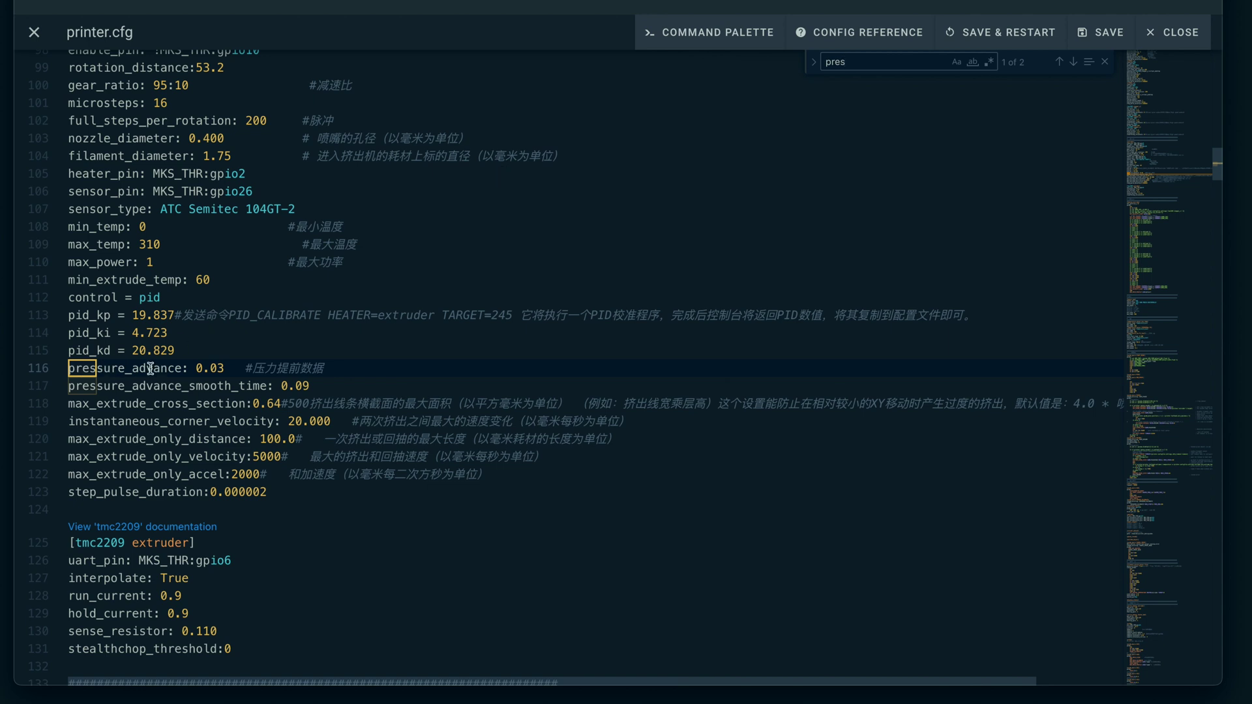
# Change pressure_advance from 0.03 to 0.018, then close the editor and confirm.
pyautogui.scroll(-1, 150, 369)
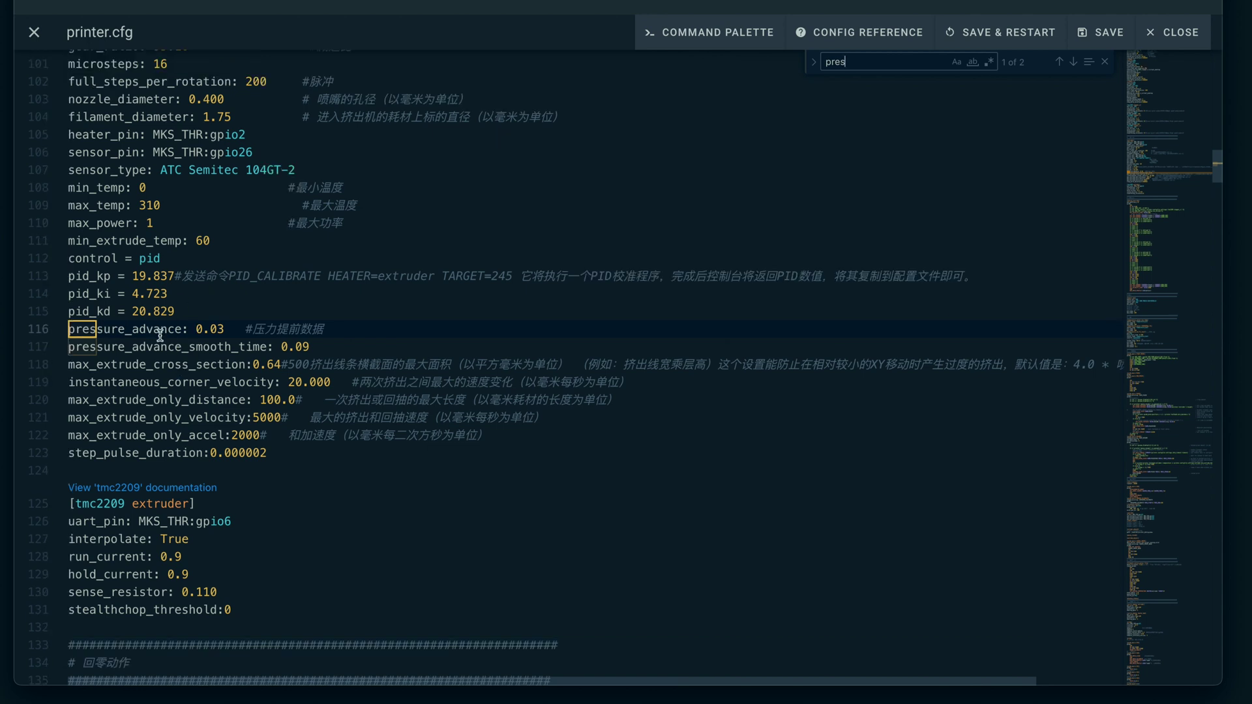
pyautogui.doubleClick(219, 334)
pyautogui.write('0.')
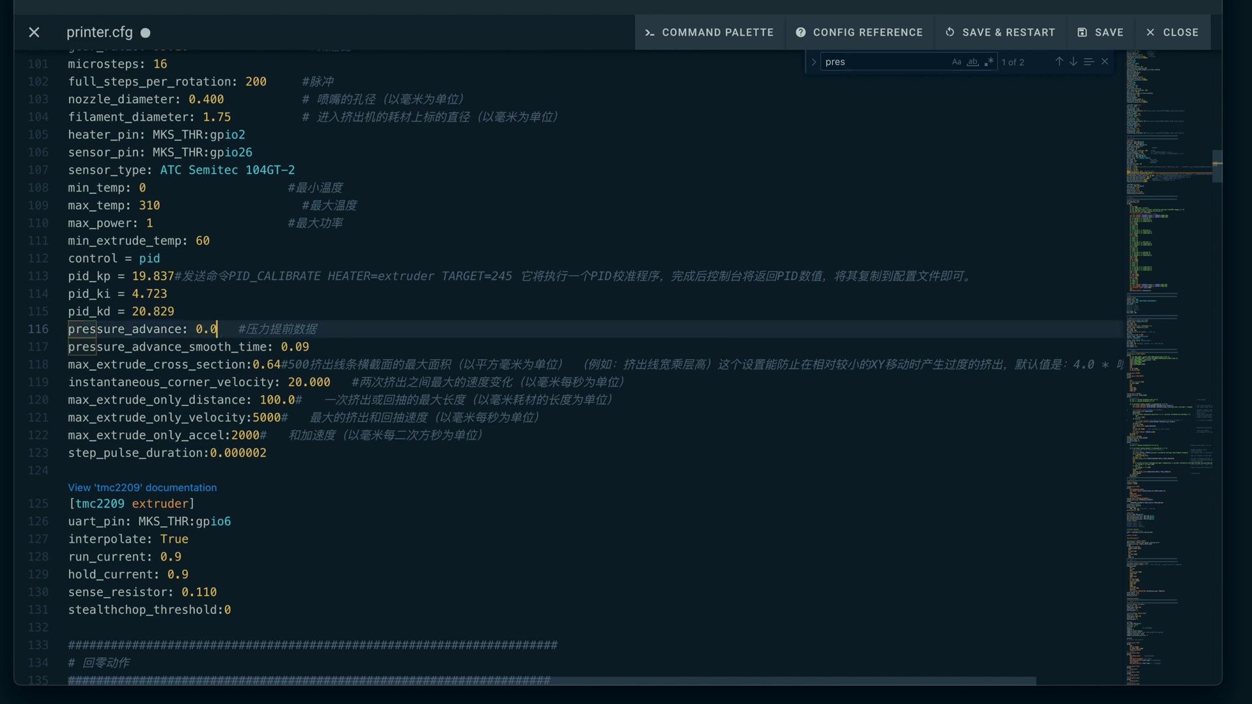
pyautogui.write('018')
pyautogui.click(375, 504)
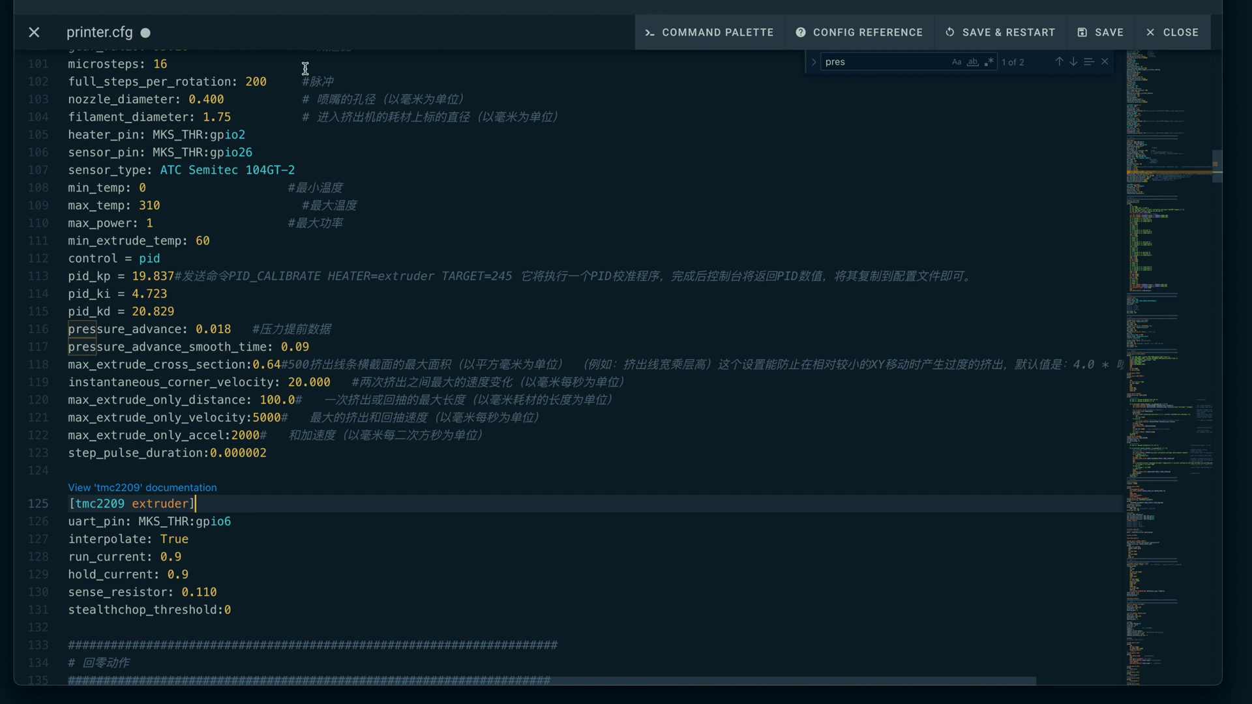
pyautogui.press('Escape')
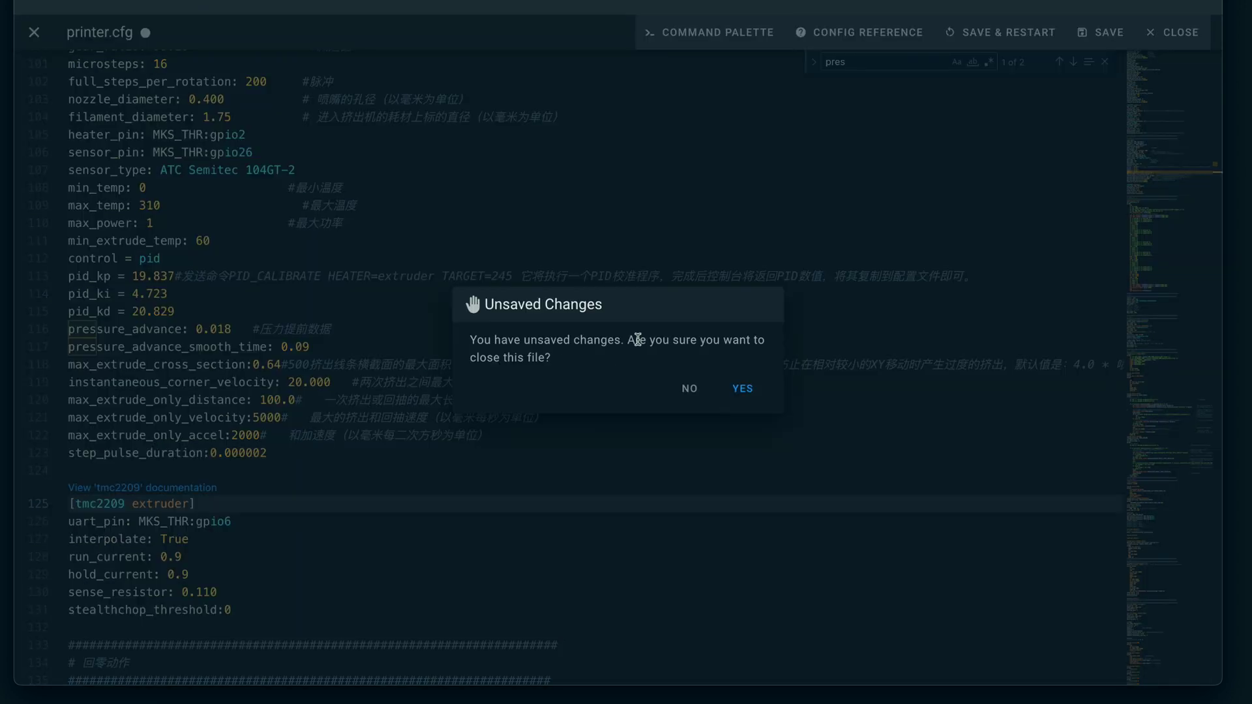
pyautogui.click(743, 389)
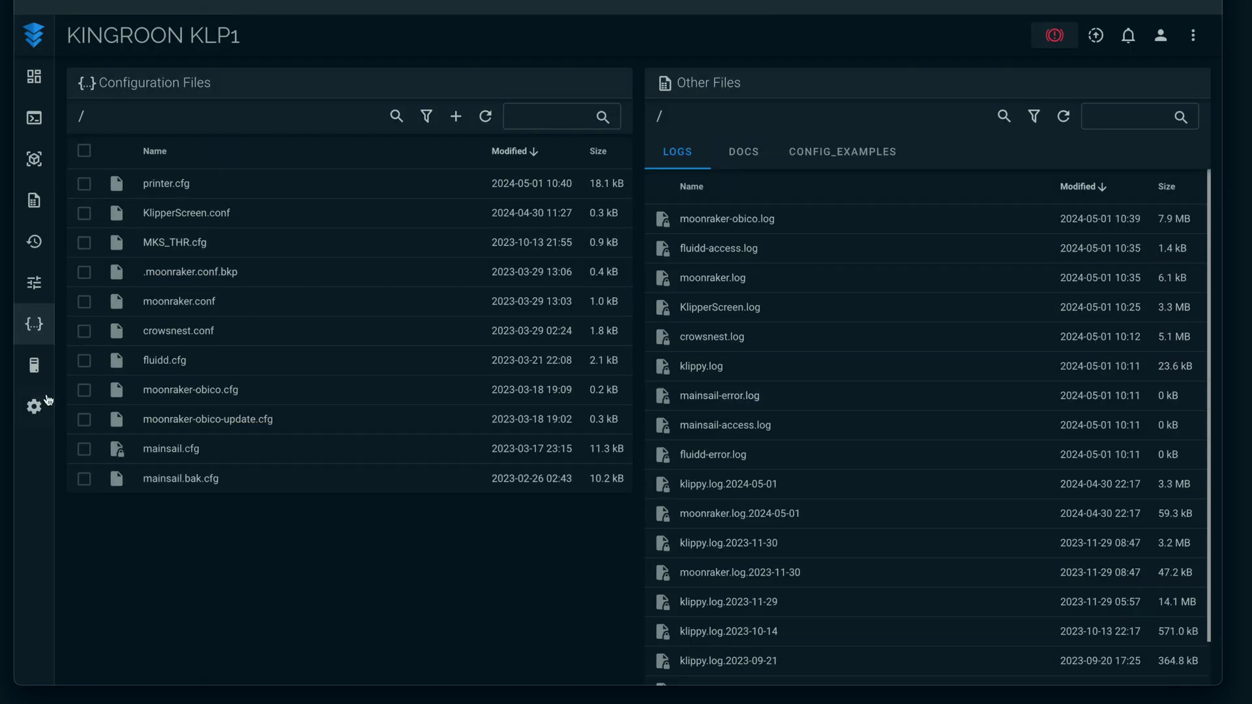
# Check the System information page, then open Settings and return to its General section.
pyautogui.click(37, 368)
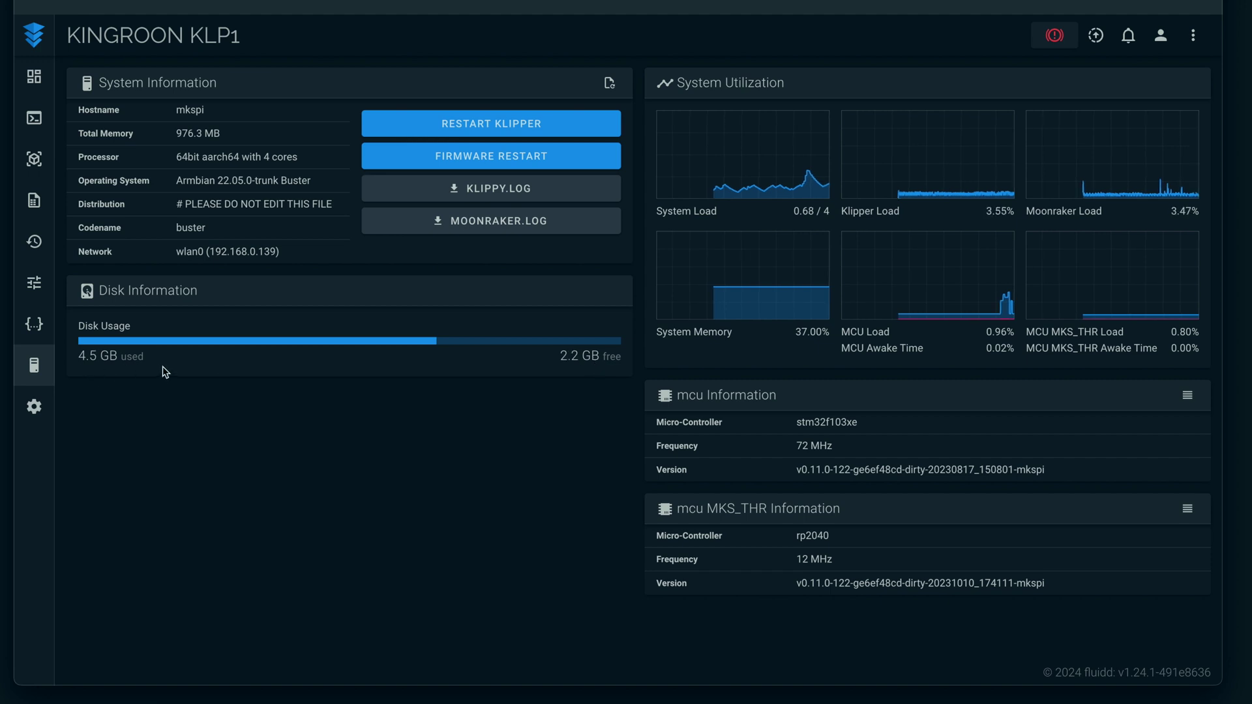
pyautogui.click(34, 406)
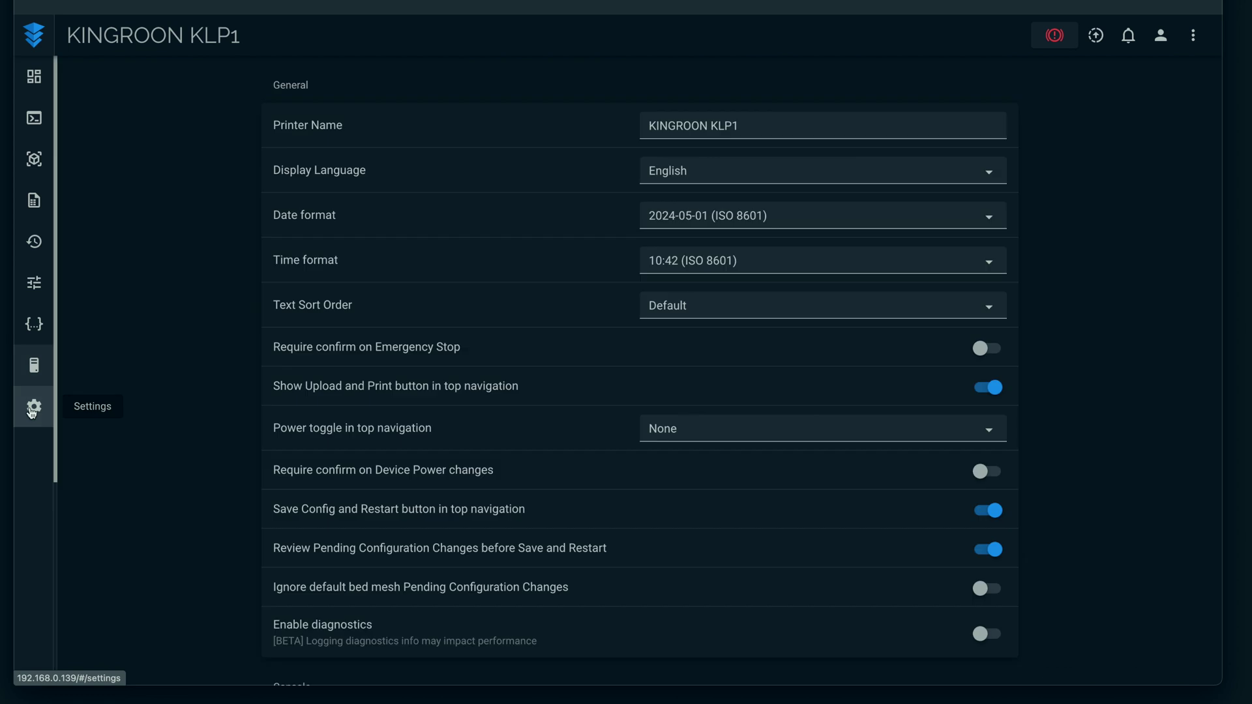
pyautogui.scroll(-6, 580, 379)
pyautogui.scroll(-15, 580, 379)
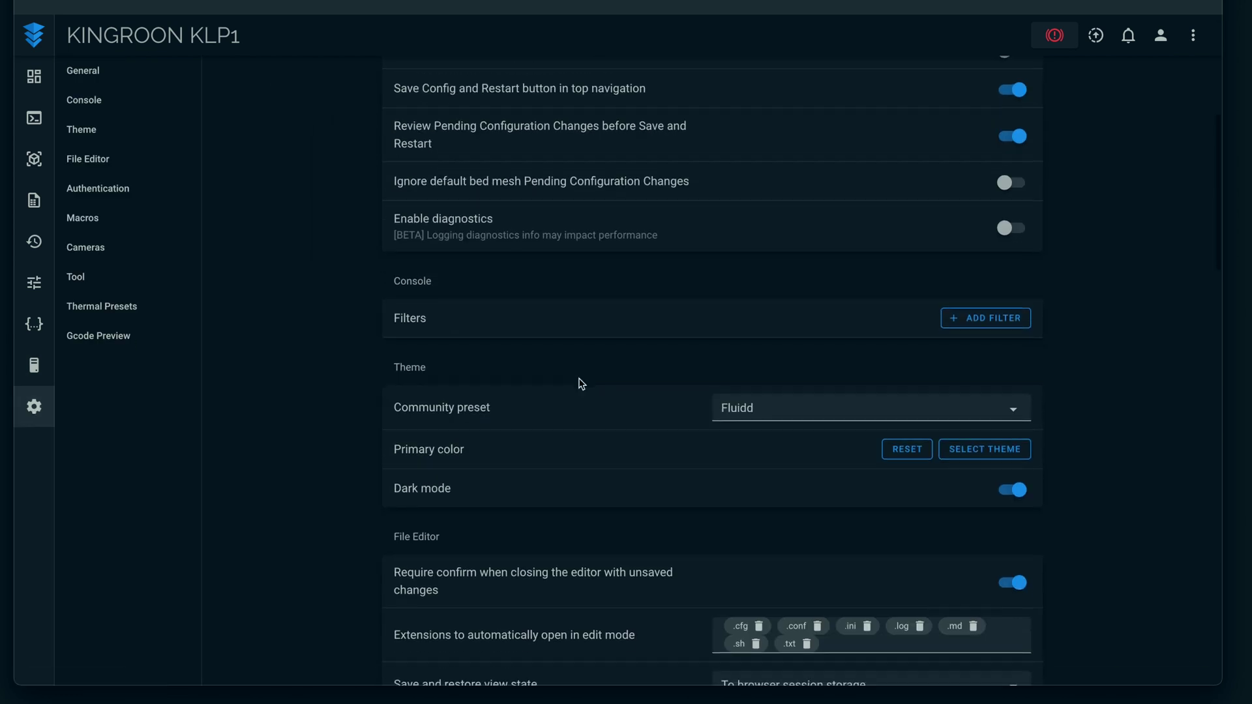
pyautogui.scroll(20, 579, 379)
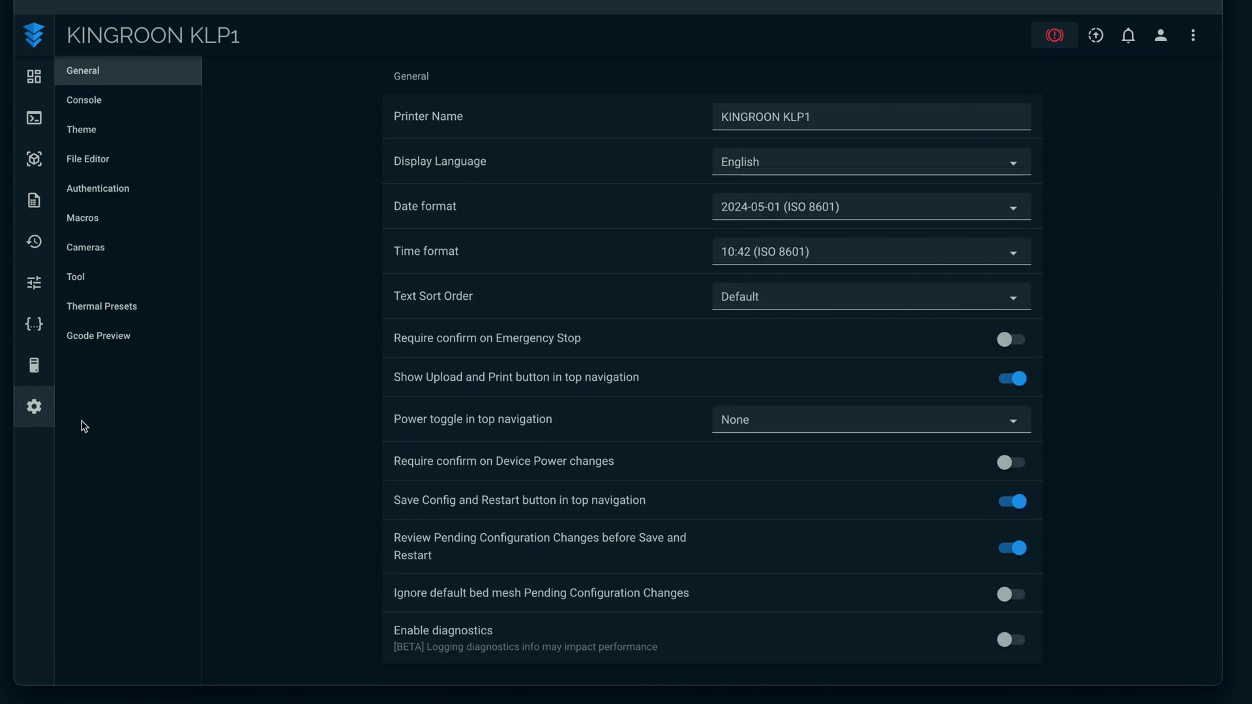
# Return to the dashboard and drop xyzCalibration_cube.gcode onto the Jobs panel to upload it.
pyautogui.click(32, 81)
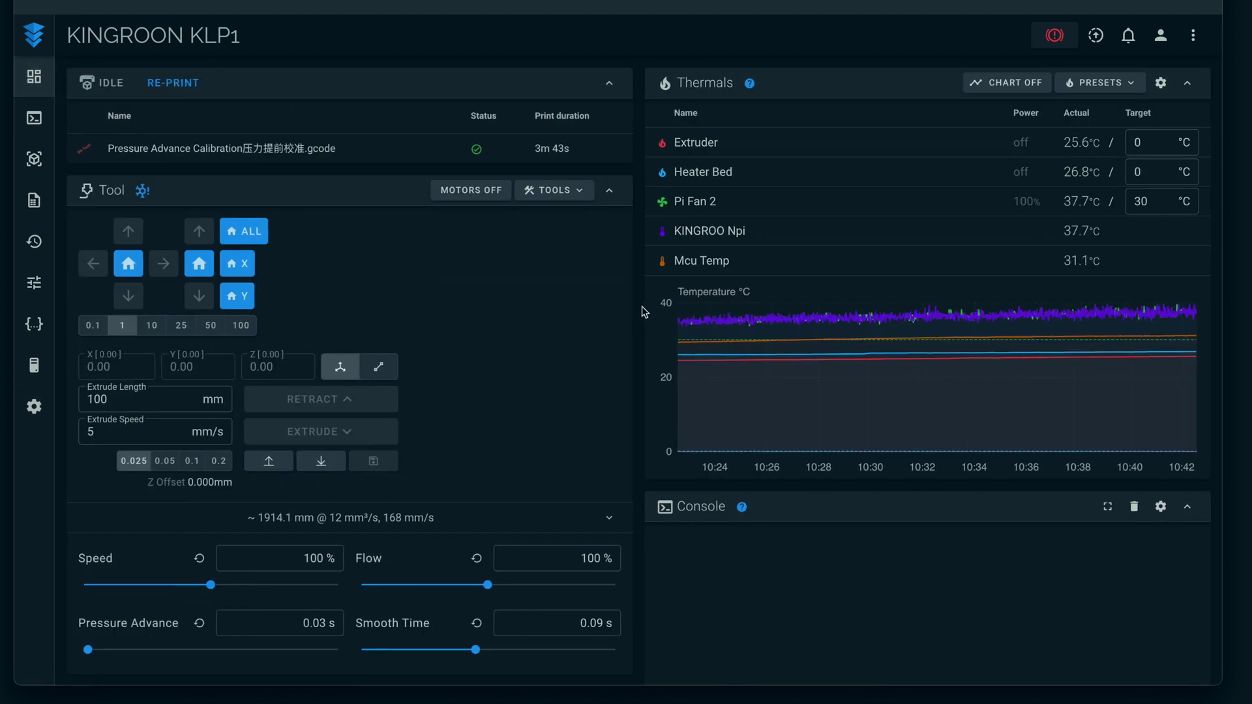
pyautogui.scroll(-1, 645, 311)
pyautogui.scroll(1, 644, 314)
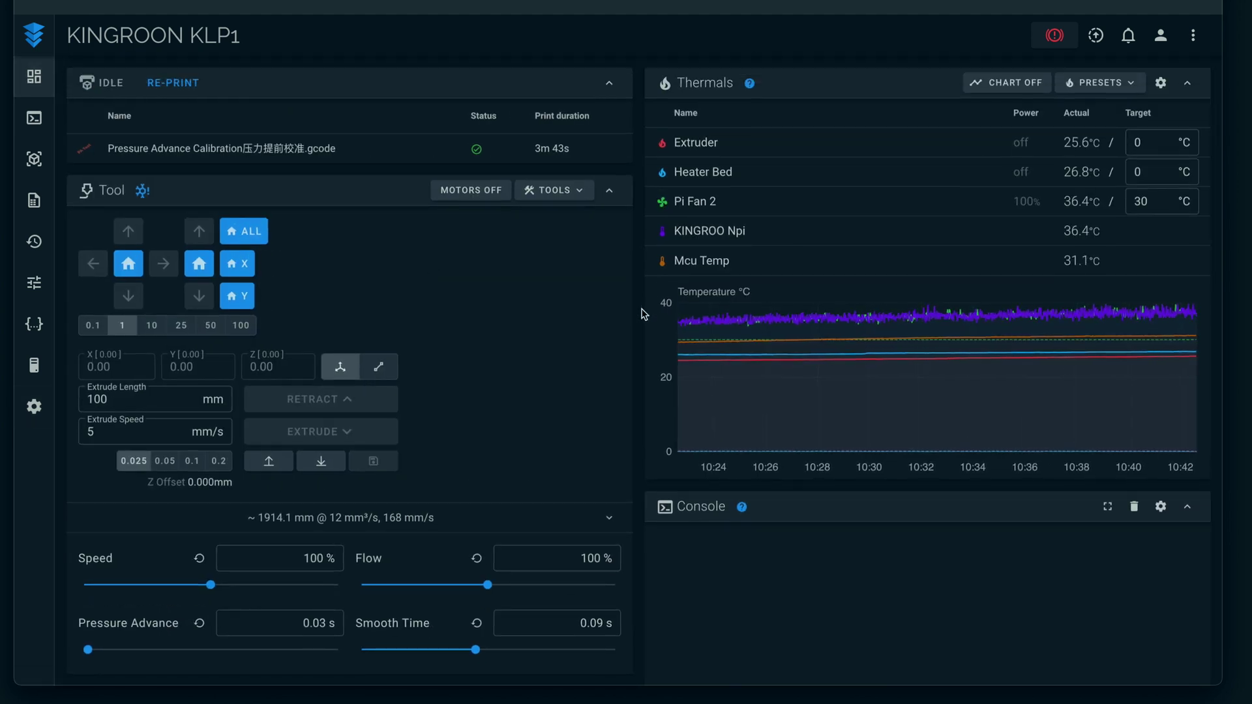
pyautogui.scroll(-5, 645, 314)
pyautogui.scroll(-3, 644, 314)
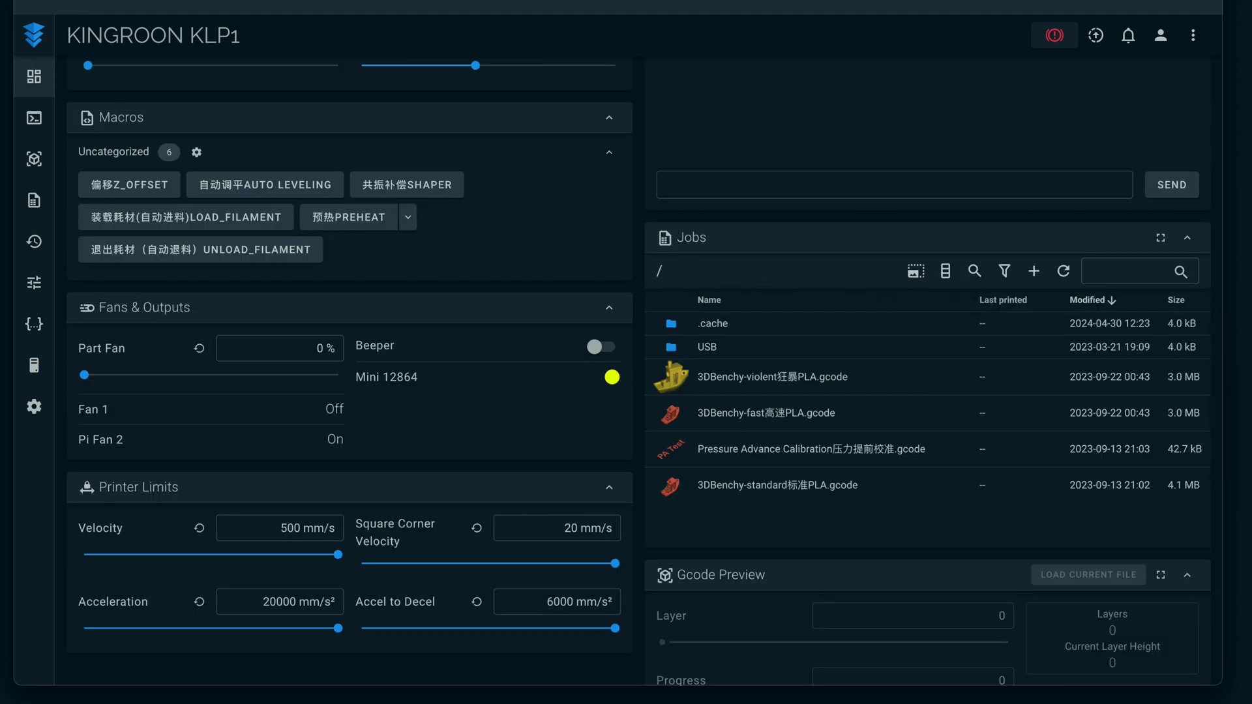
pyautogui.moveTo(1251, 238); pyautogui.dragTo(946, 398)
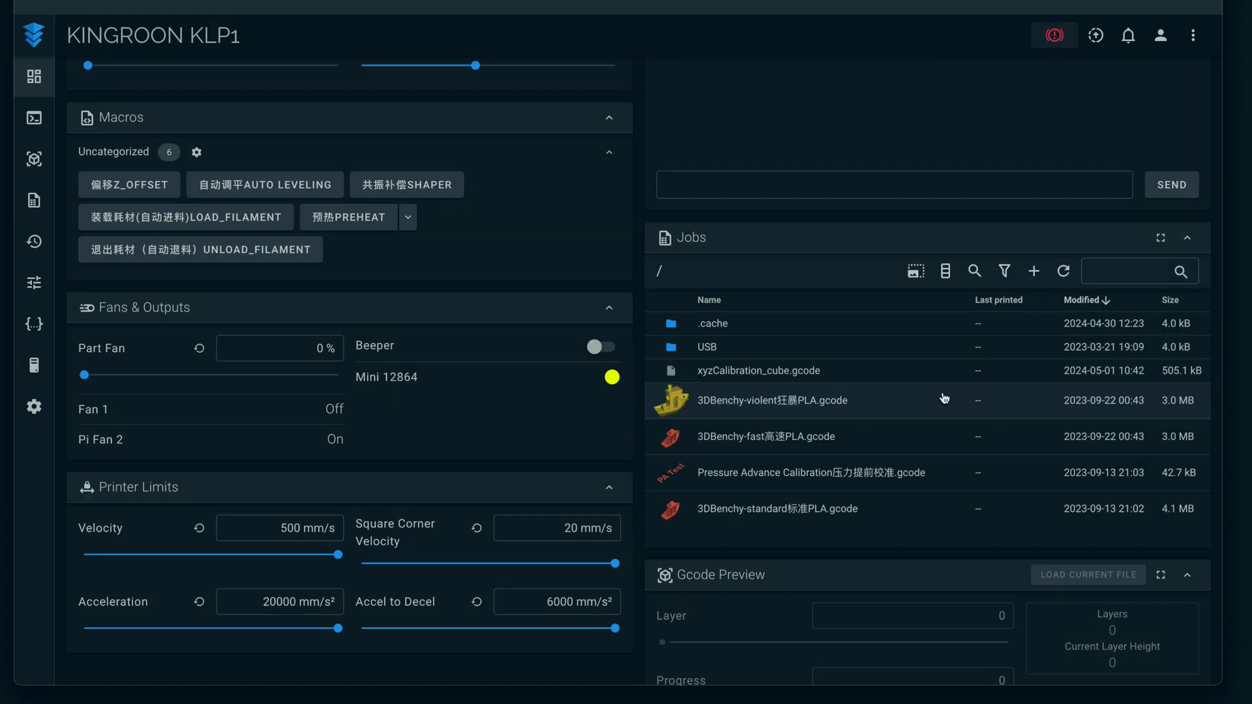
# Print xyzCalibration_cube.gcode from its Jobs list context menu, then shift the DISK_IMG window down.
pyautogui.rightClick(782, 373)
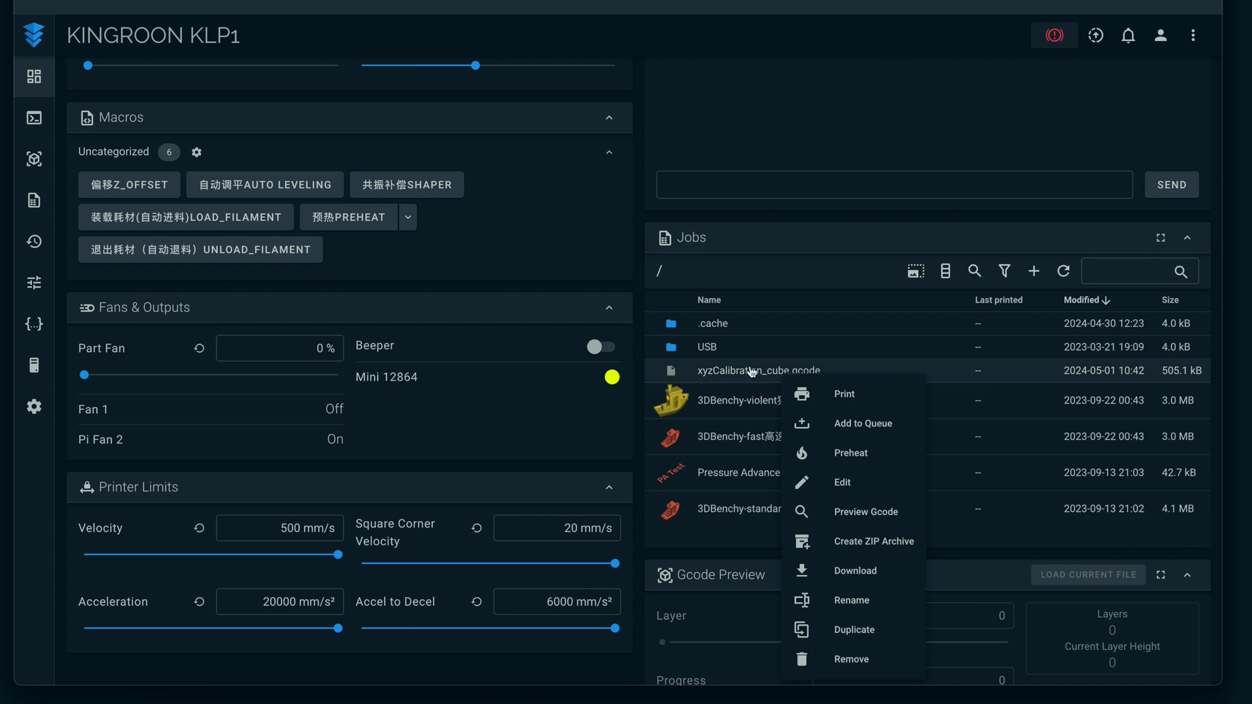
pyautogui.click(837, 395)
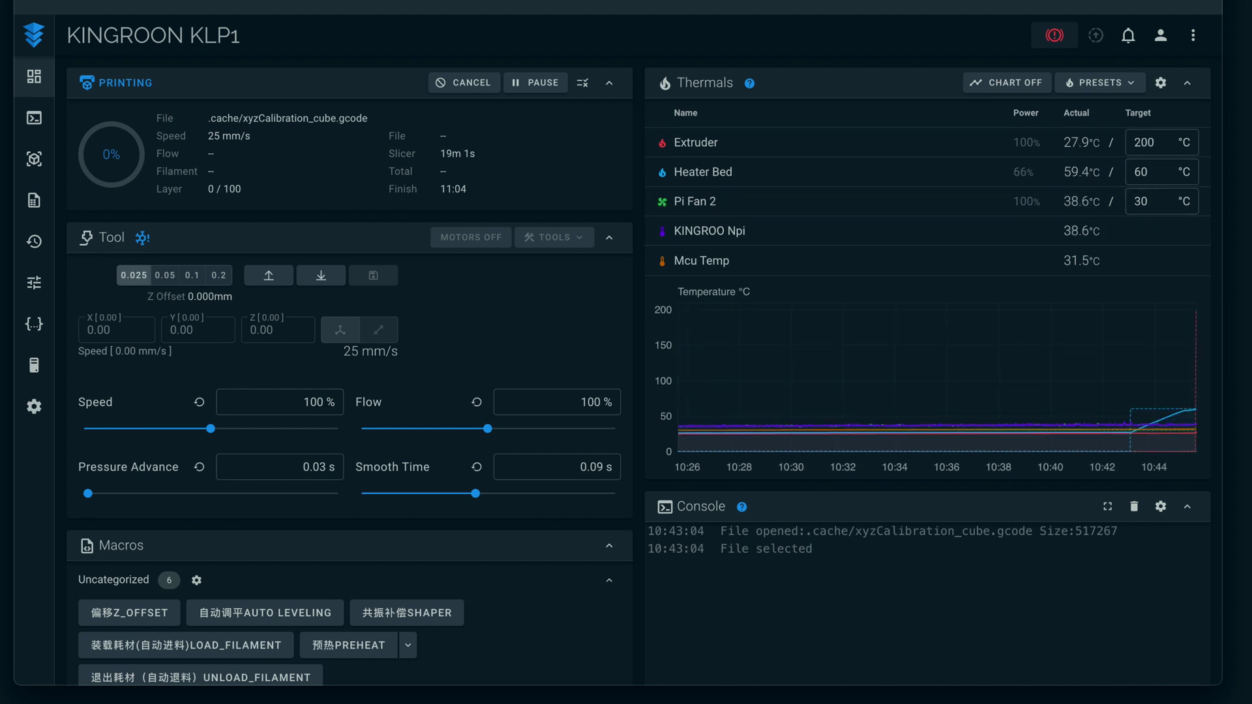
pyautogui.moveTo(771, 57); pyautogui.dragTo(748, 92)
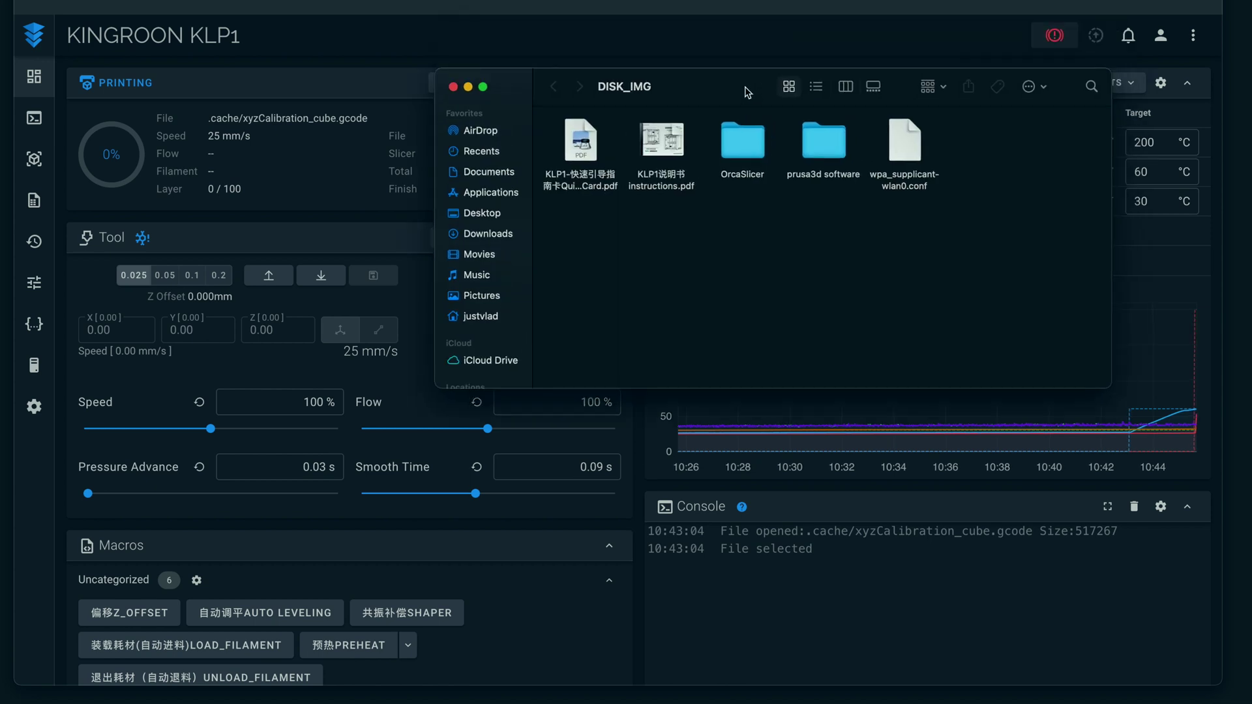
pyautogui.doubleClick(580, 141)
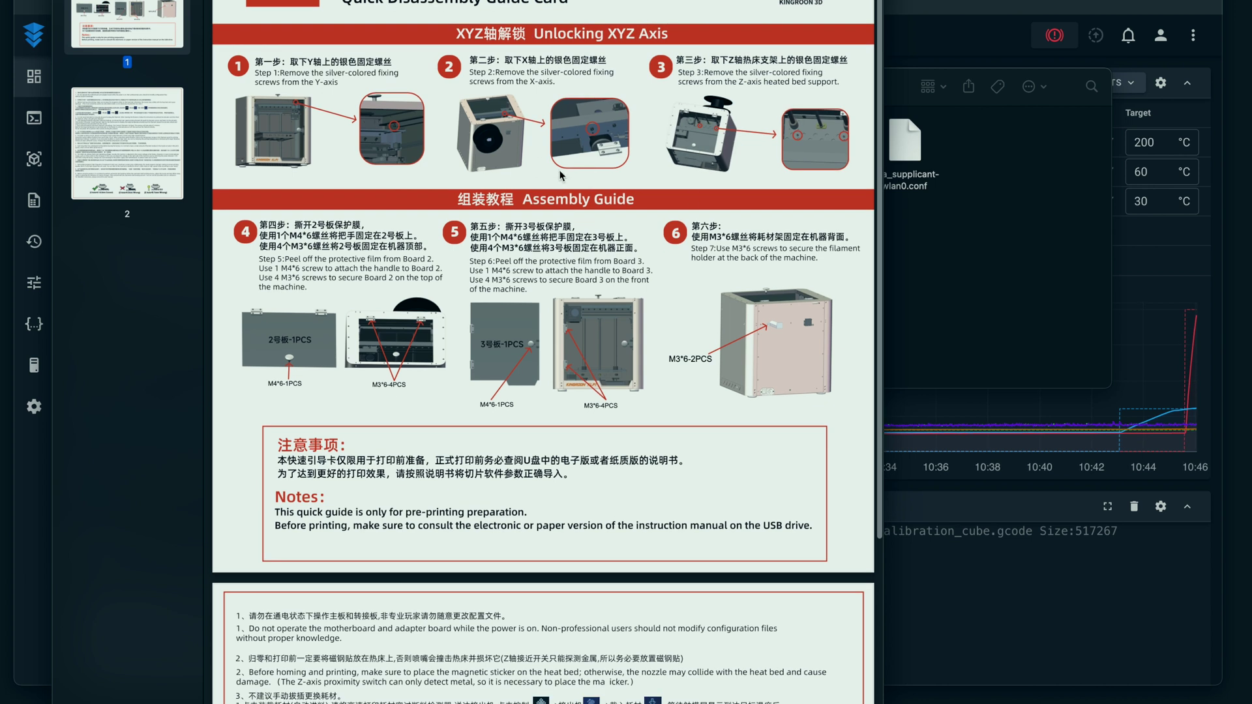
pyautogui.scroll(-5, 484, 304)
pyautogui.scroll(5, 554, 251)
pyautogui.scroll(-1, 555, 252)
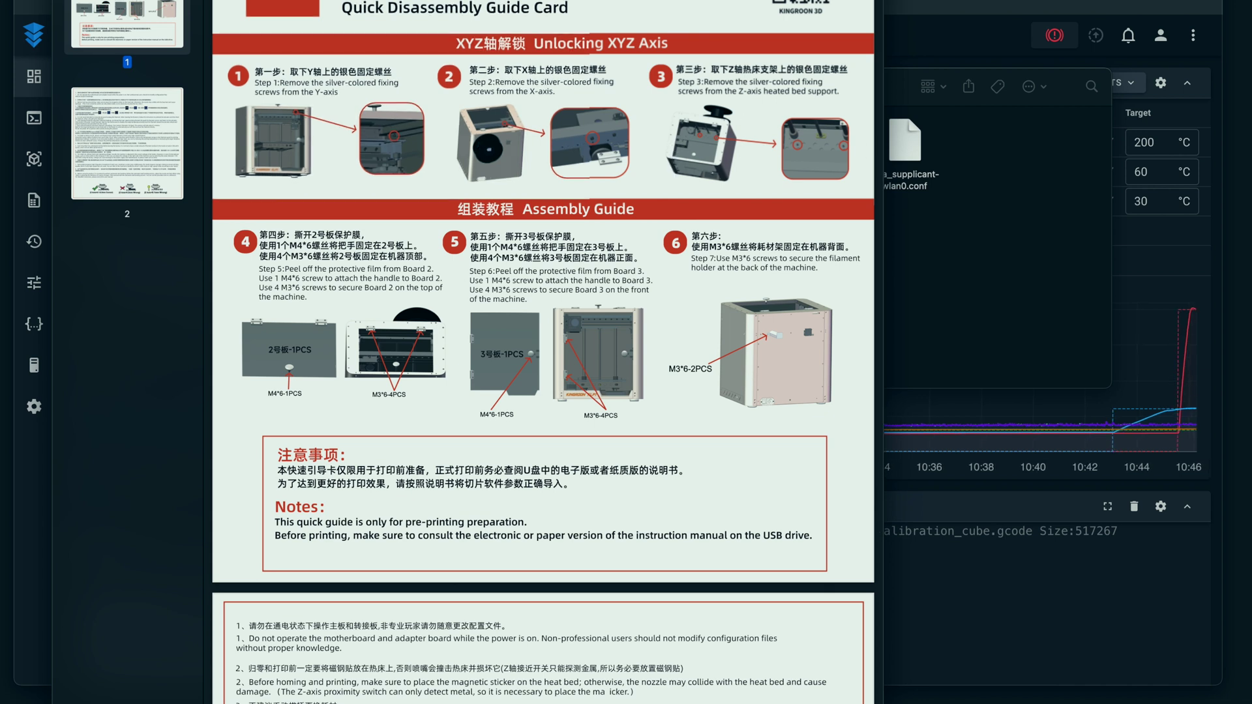
pyautogui.scroll(-10, 544, 353)
pyautogui.press('space')
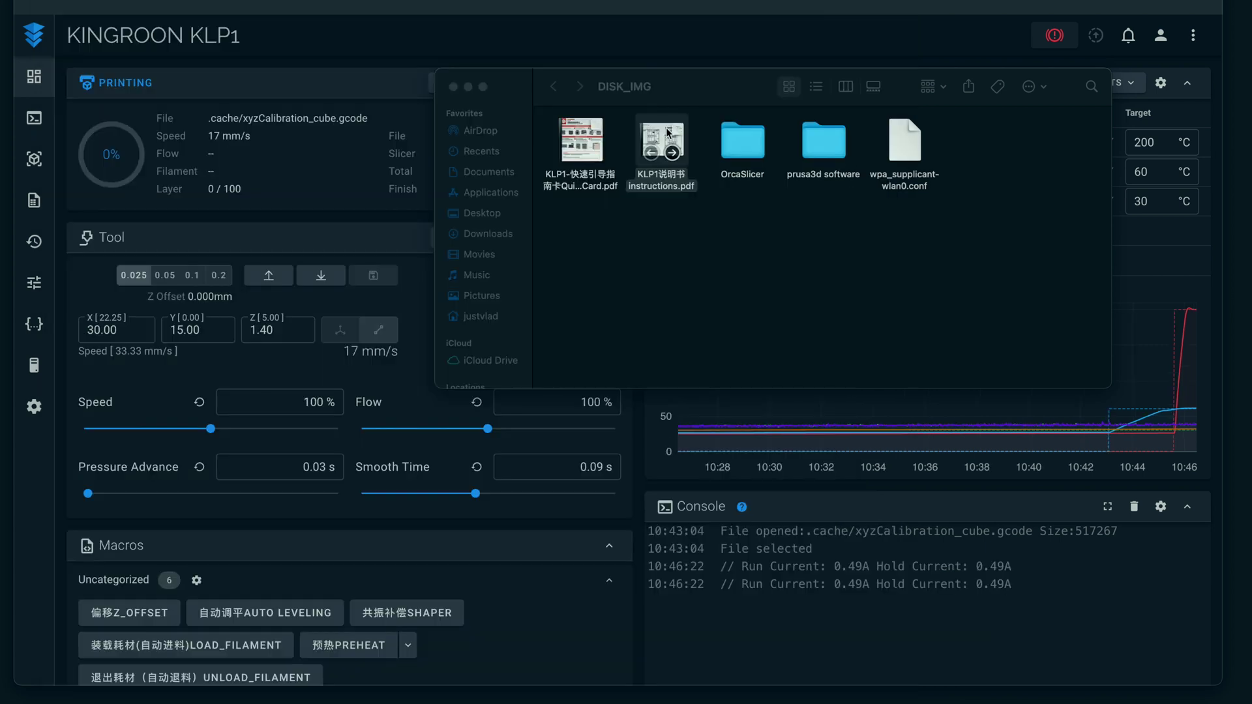
pyautogui.doubleClick(667, 127)
pyautogui.scroll(-15, 510, 300)
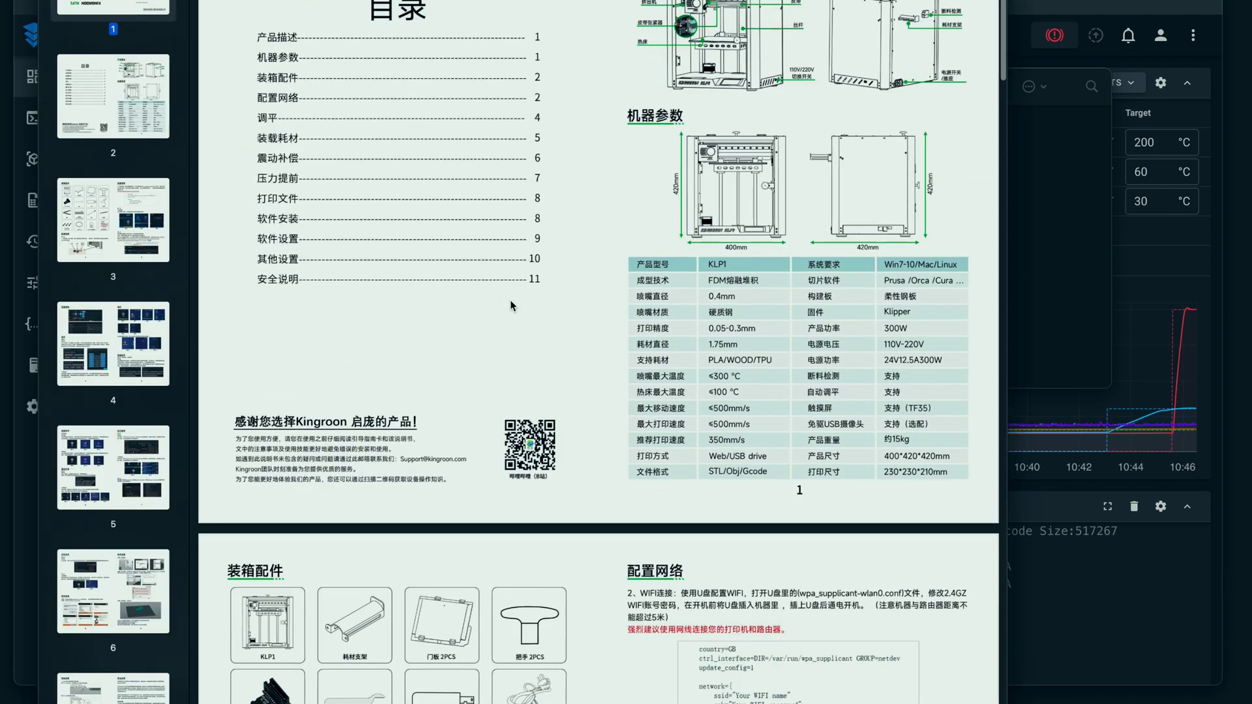
pyautogui.scroll(-20, 510, 300)
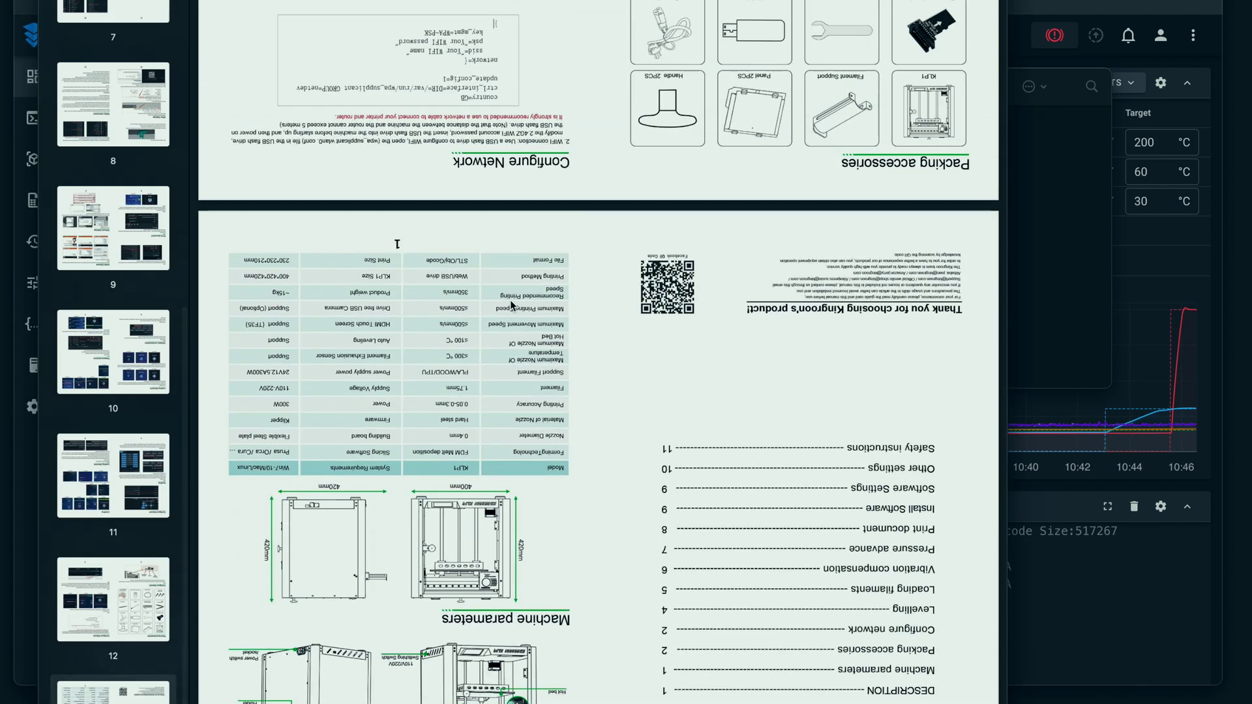
pyautogui.scroll(-5, 513, 305)
pyautogui.press('super+w')
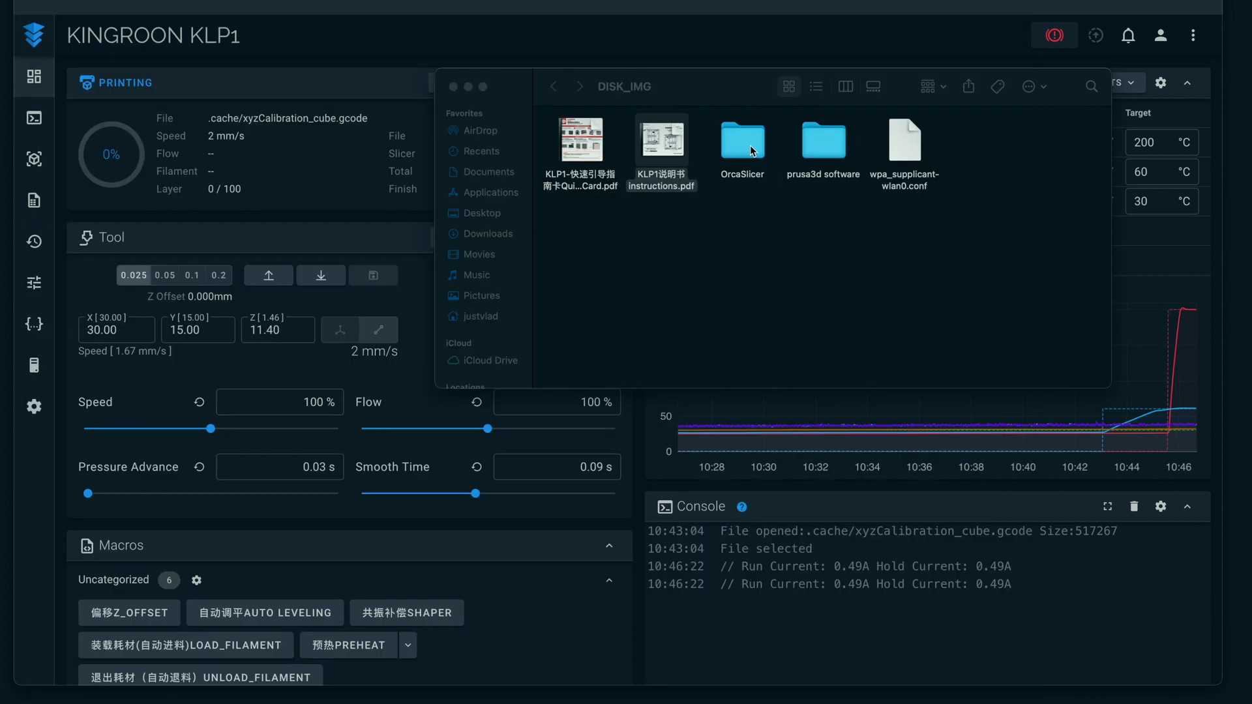
# Browse the OrcaSlicer and prusa3d folders, go back to DISK_IMG, then close its window.
pyautogui.doubleClick(760, 145)
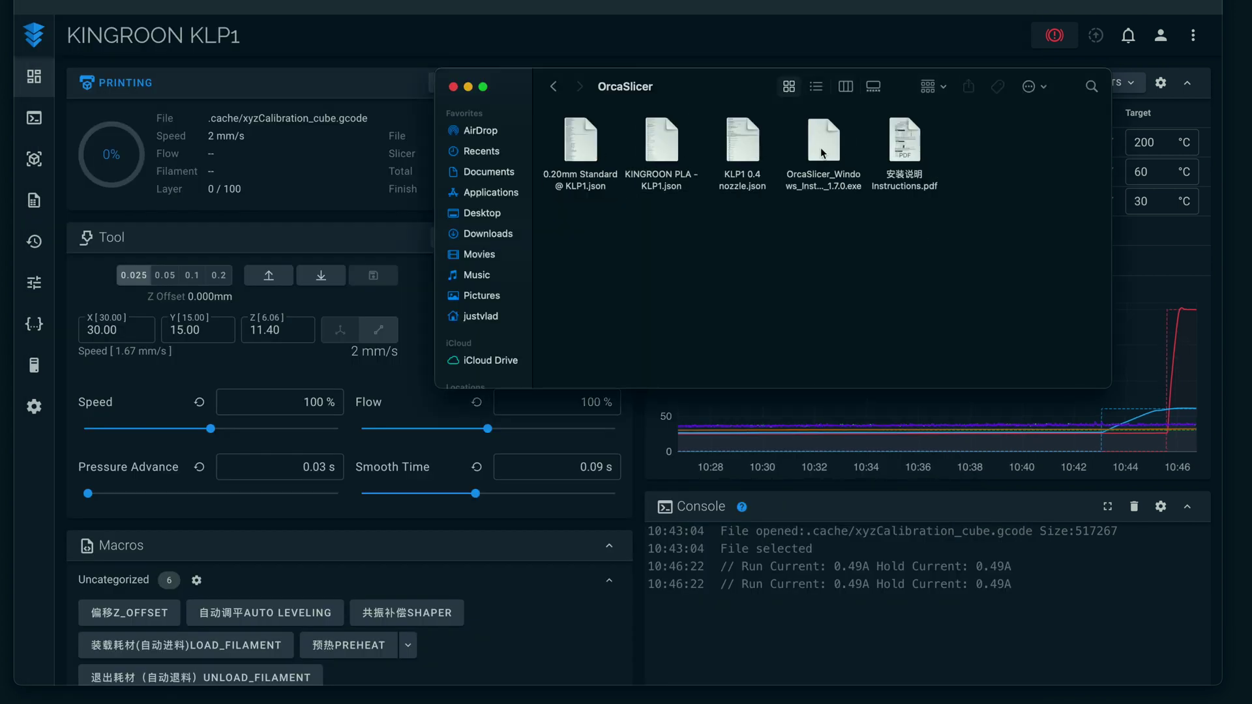
pyautogui.click(556, 86)
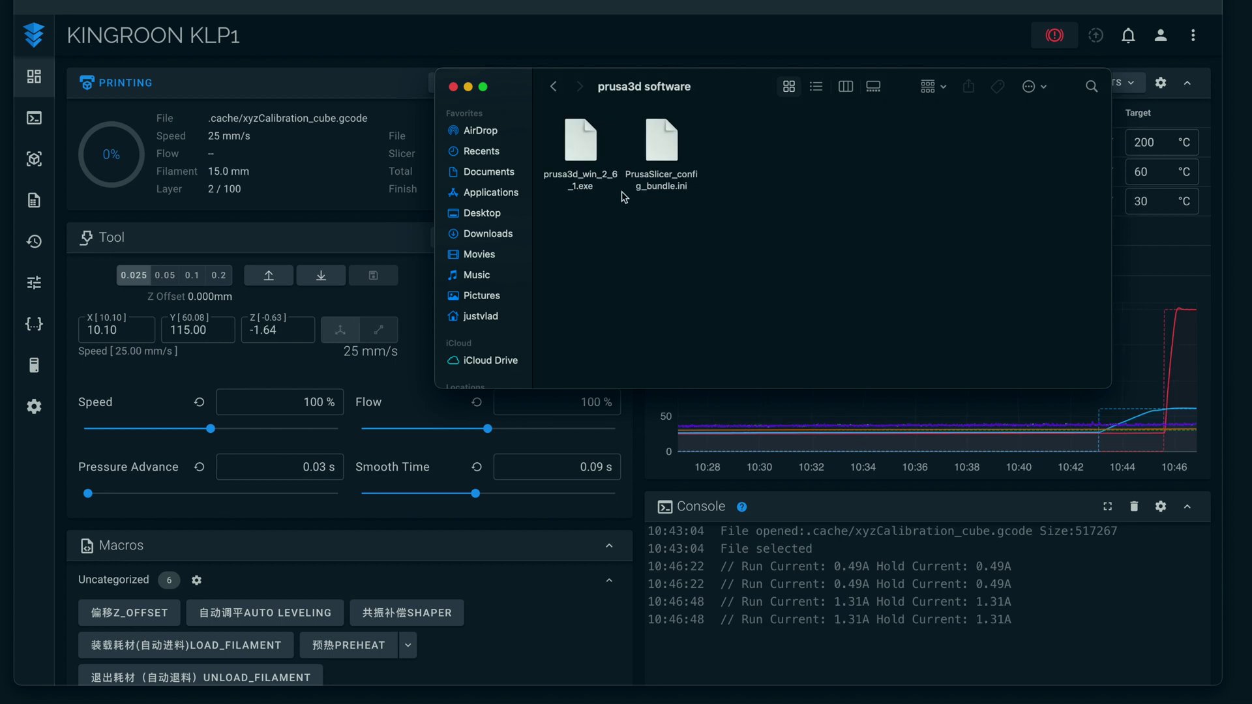
pyautogui.click(553, 87)
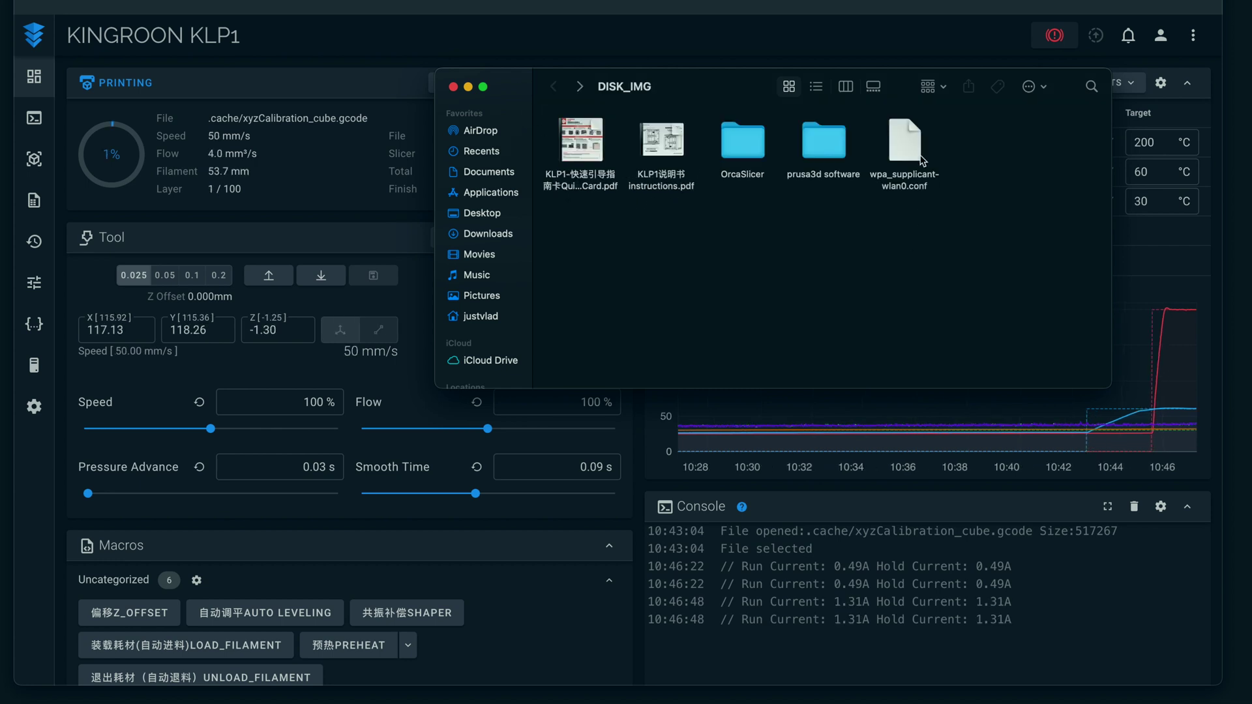
pyautogui.click(453, 86)
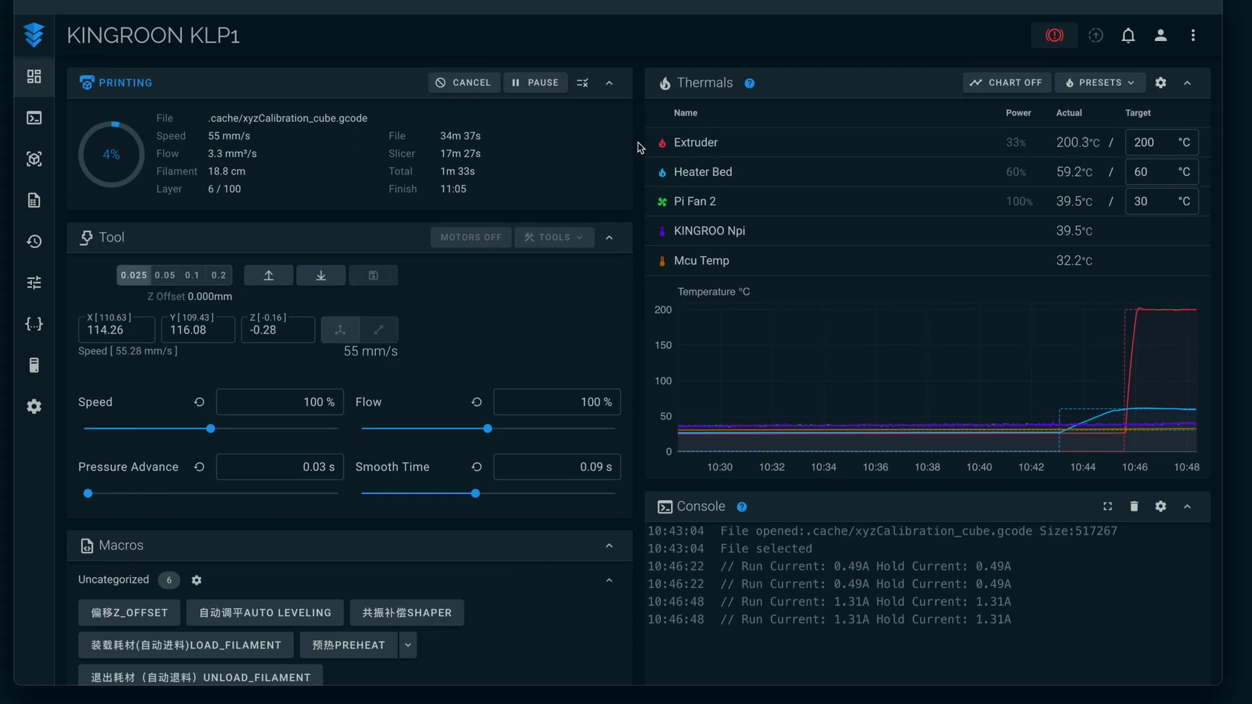
pyautogui.moveTo(734, 323)
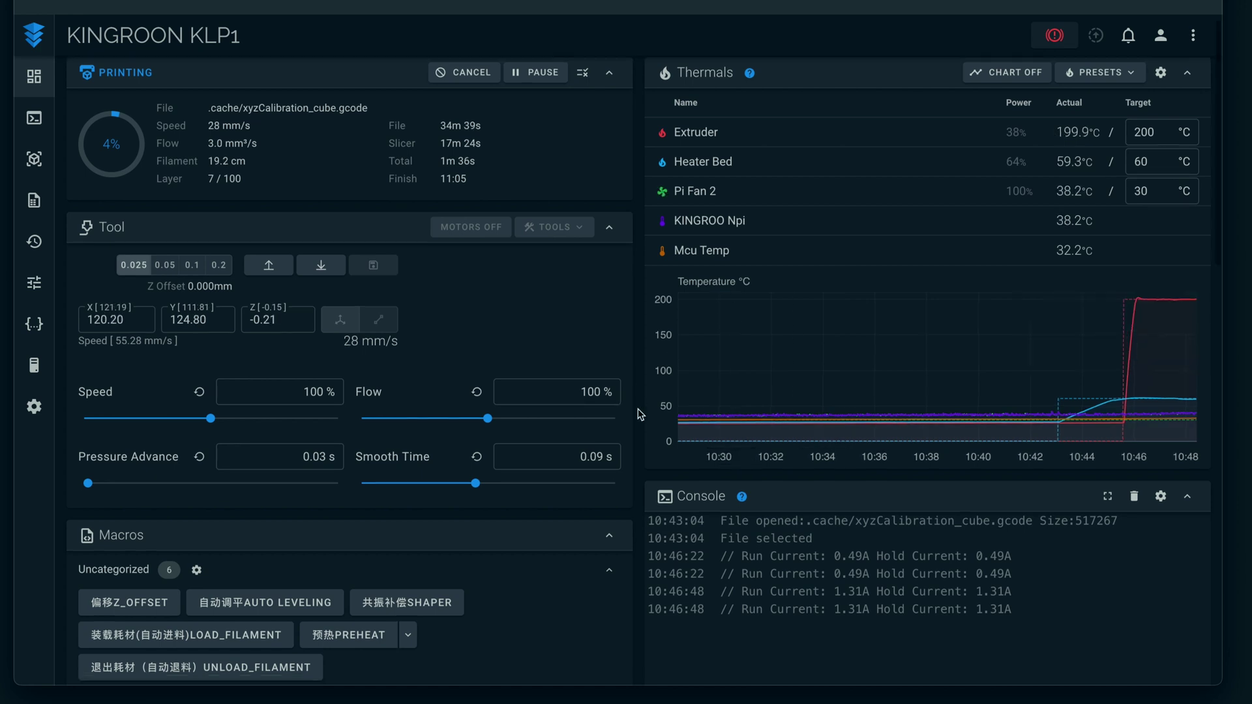
pyautogui.click(1162, 82)
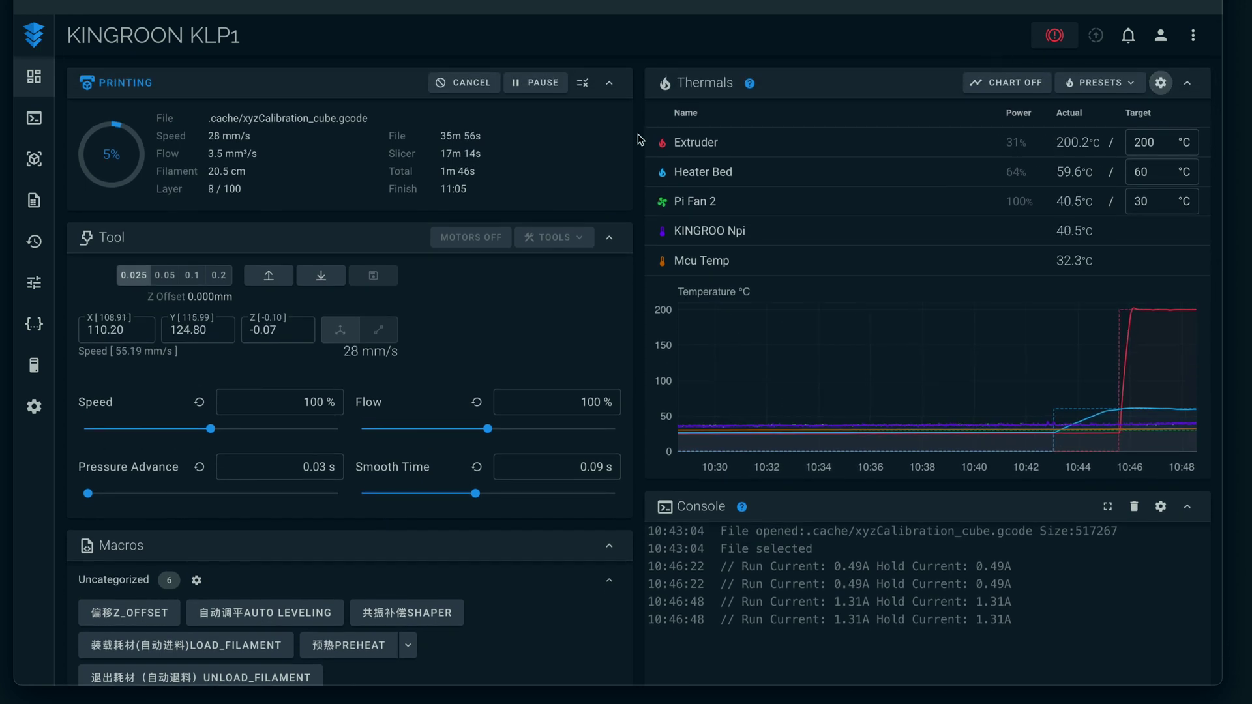
pyautogui.scroll(-1, 639, 254)
pyautogui.scroll(1, 639, 254)
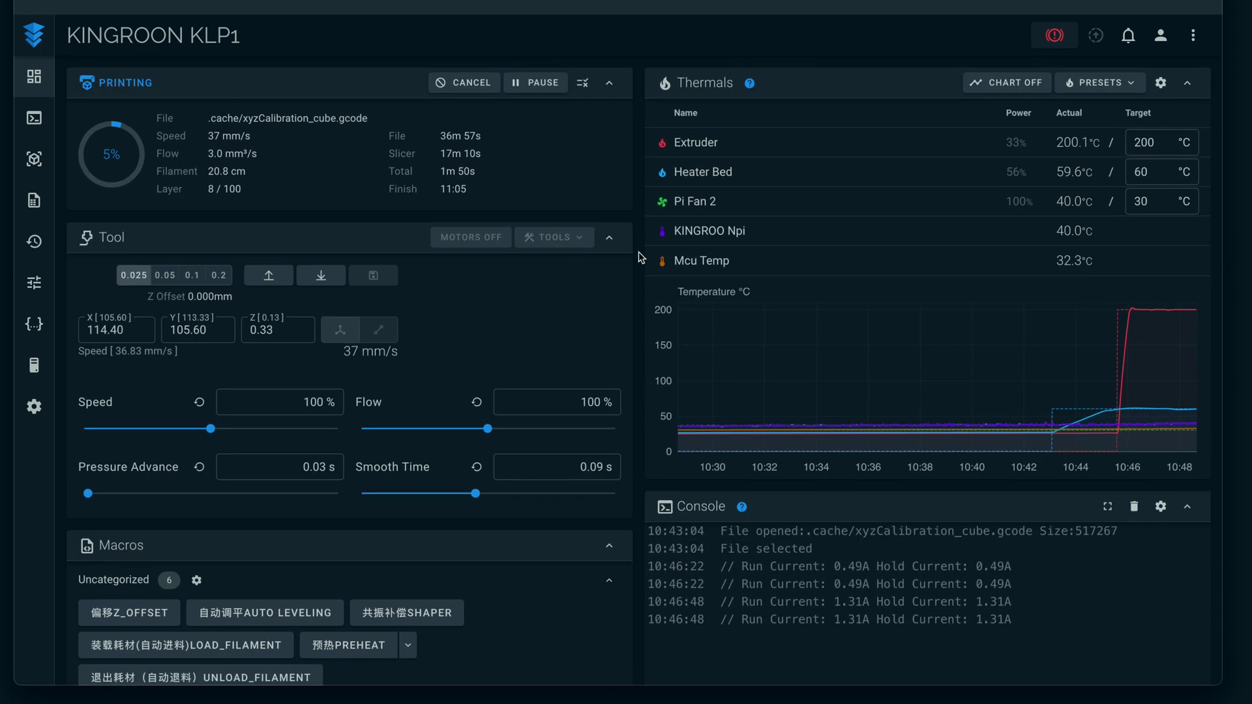